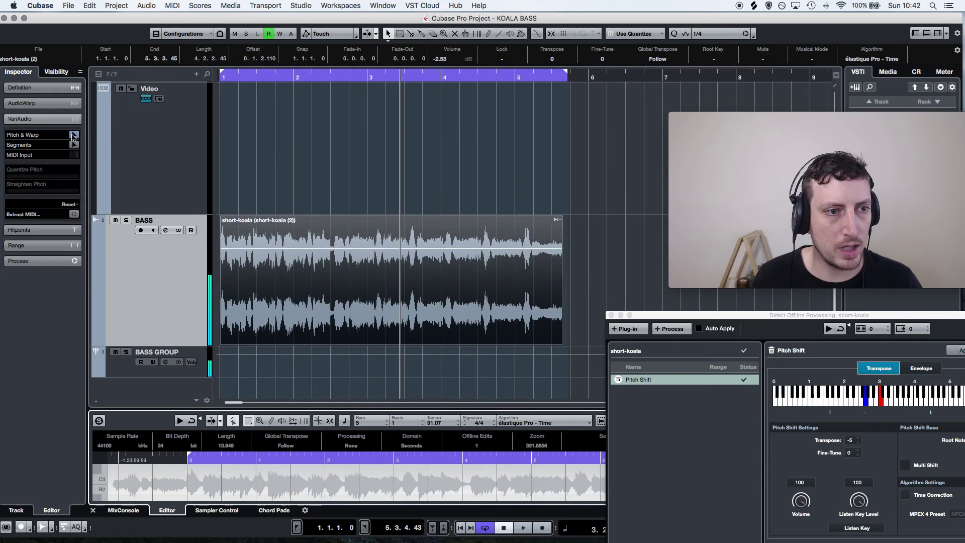
Turn on VariAudio Pitch & Warp for the short-koala bass clip and shrink the sample editor back down
left_click(73, 134)
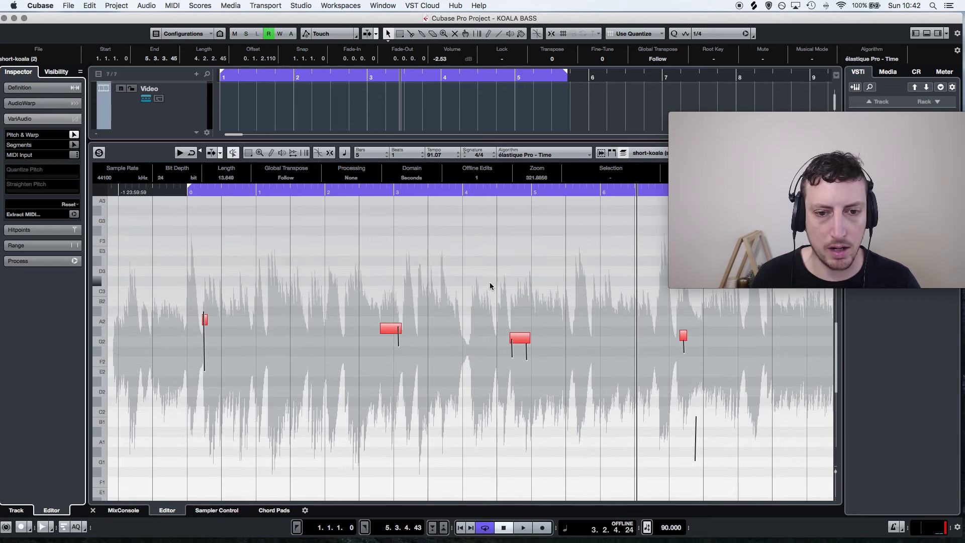
left_click_drag(390, 142, 389, 417)
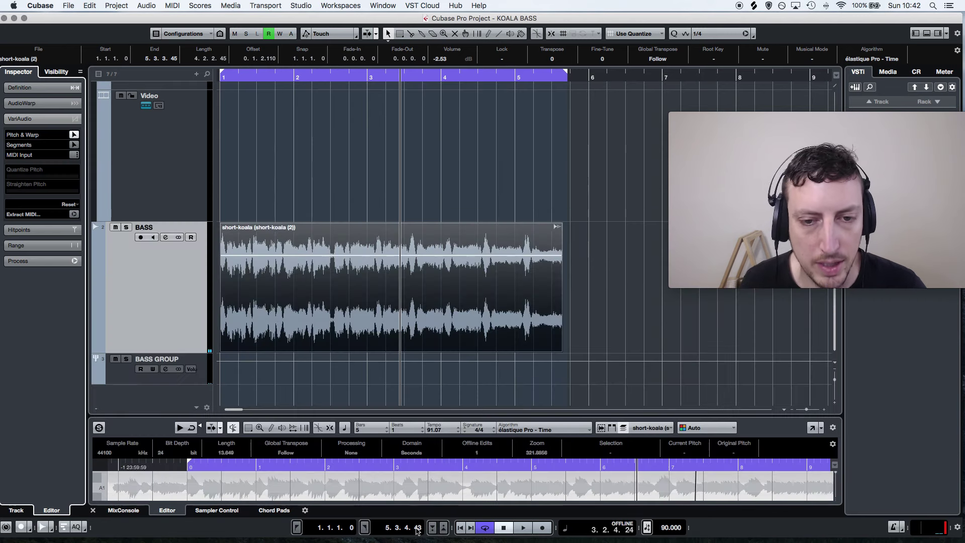
Open StudioEQ on the BASS track and sweep one of its bands during playback to write automation
left_click(42, 187)
left_click(41, 211)
left_click_drag(487, 210, 371, 201)
key("space")
left_click(268, 201)
left_click_drag(441, 284, 442, 256)
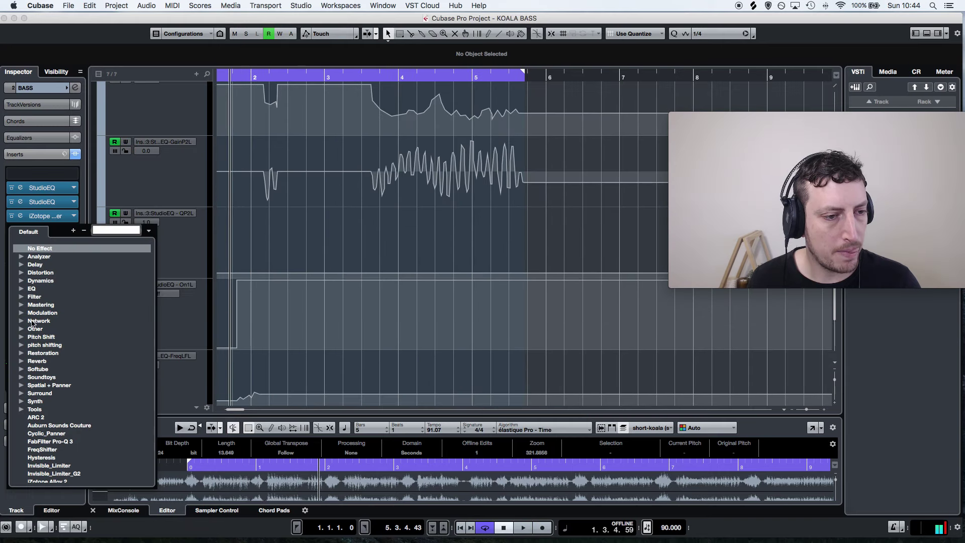
Insert WOW2 on the BASS track and move Tal-Chorus-LX to a lower insert slot
scroll(42, 395, "down", 10)
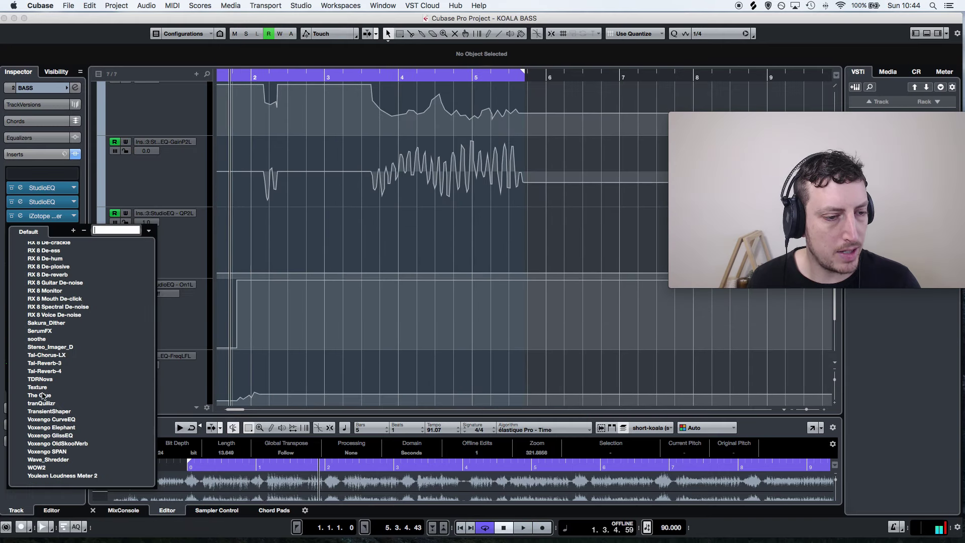
left_click(45, 468)
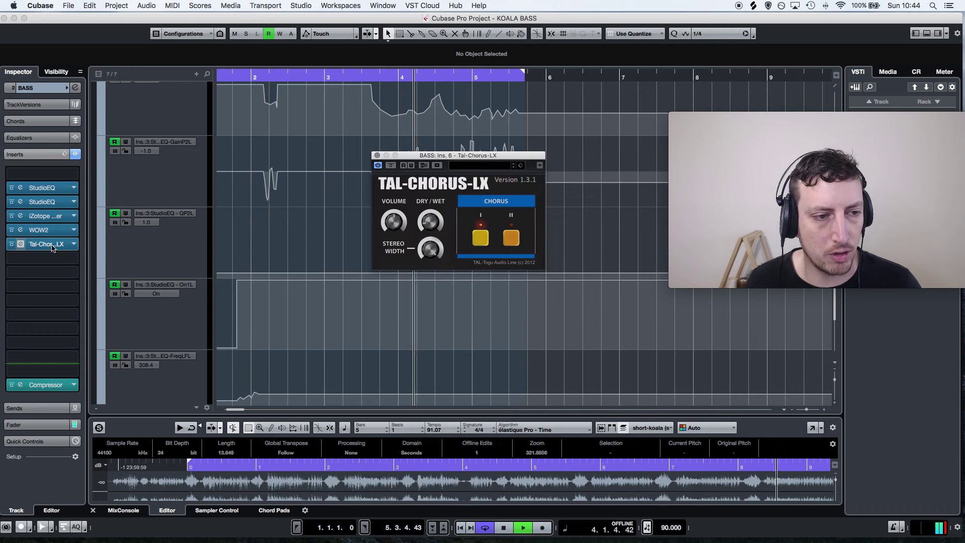
left_click_drag(52, 246, 50, 329)
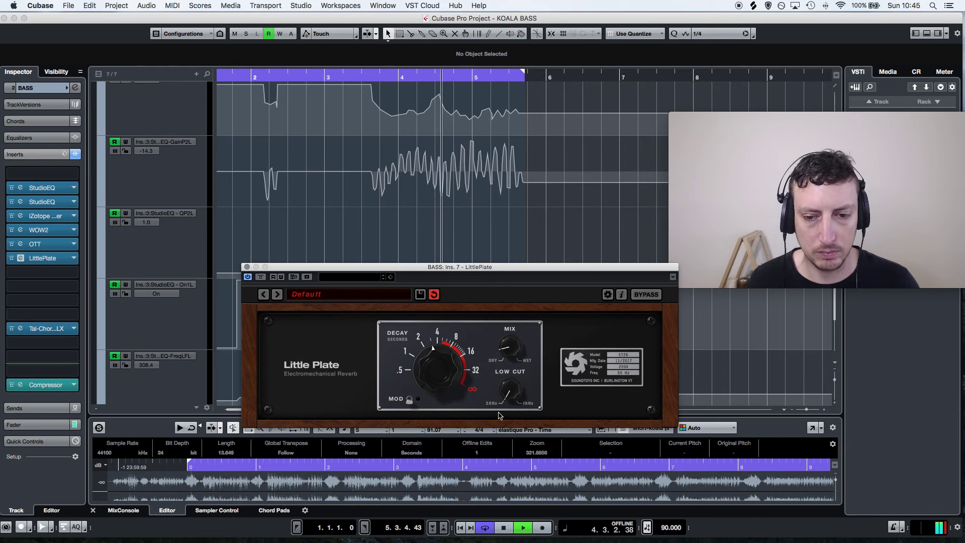
Insert a StudioEQ directly after LittlePlate on the BASS track
left_click(42, 272)
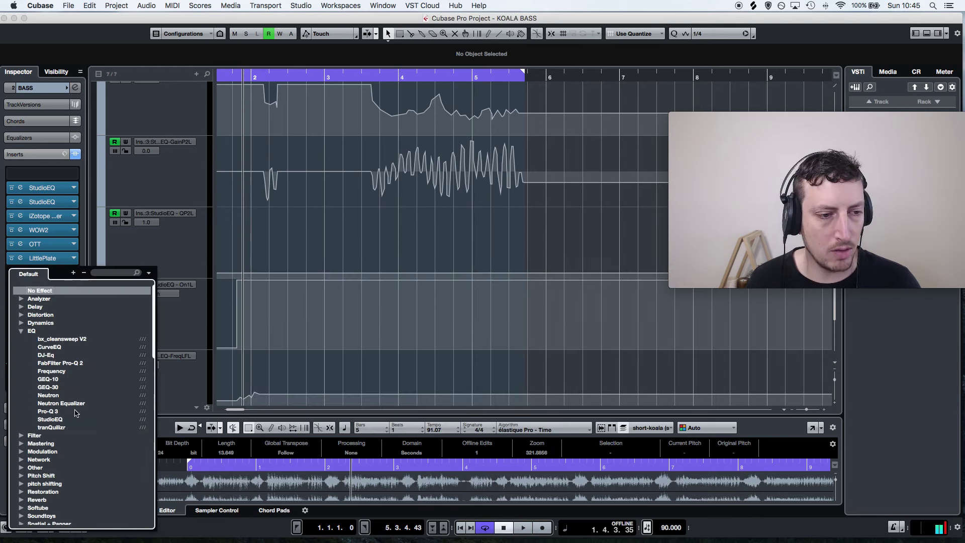
left_click(50, 421)
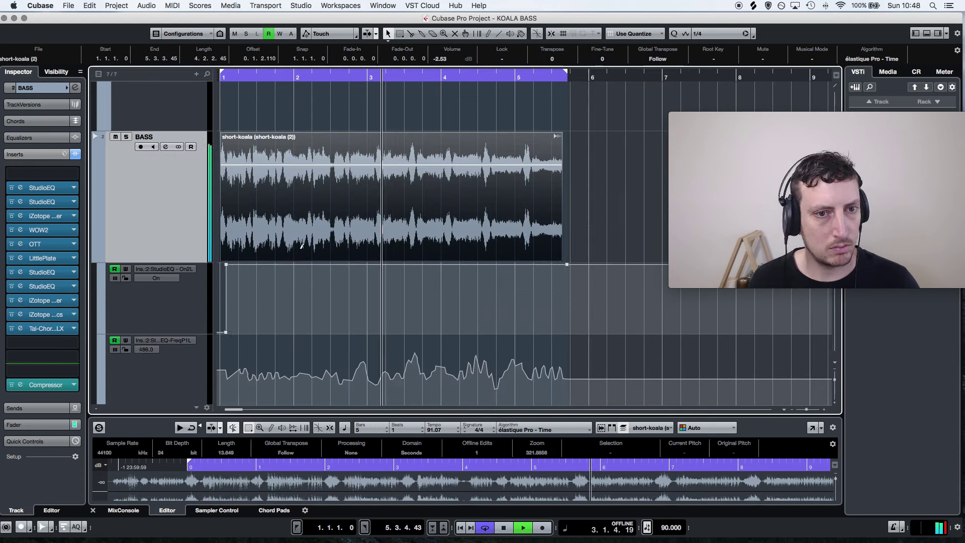
Audition the processed short-koala clip on the BASS track
left_click(253, 176)
key("space")
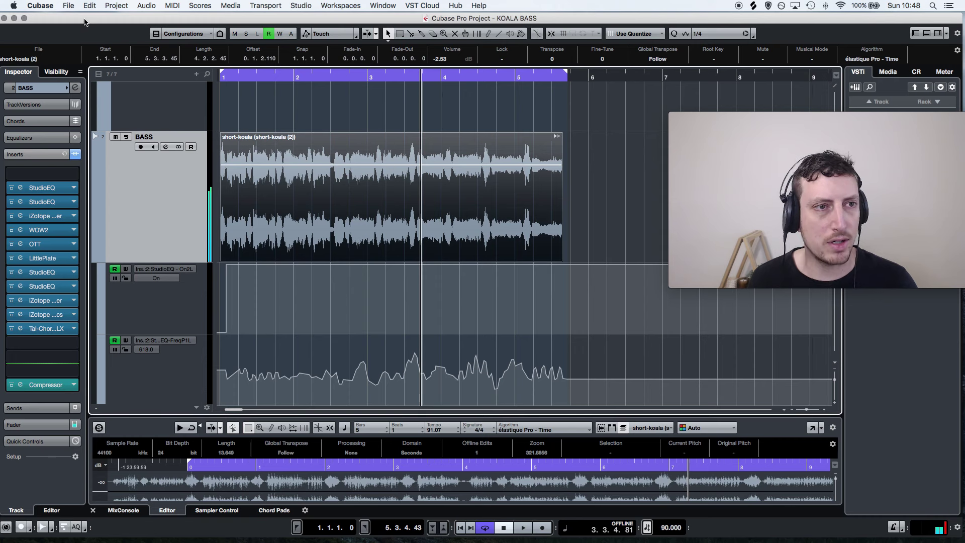
left_click(69, 5)
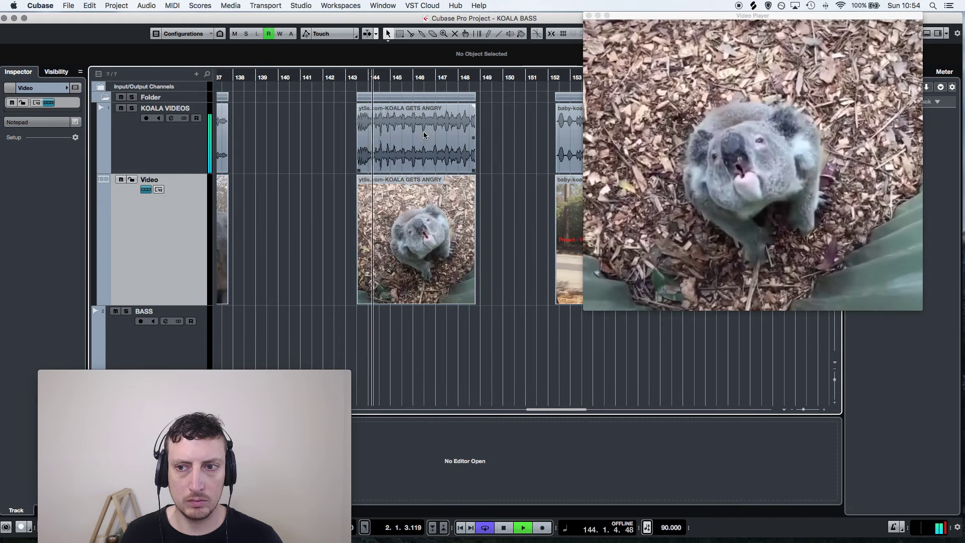
Isolate and select the single koala grunt just before bar 147 in the KOALA GETS ANGRY audio clip
left_click_drag(804, 409, 812, 411)
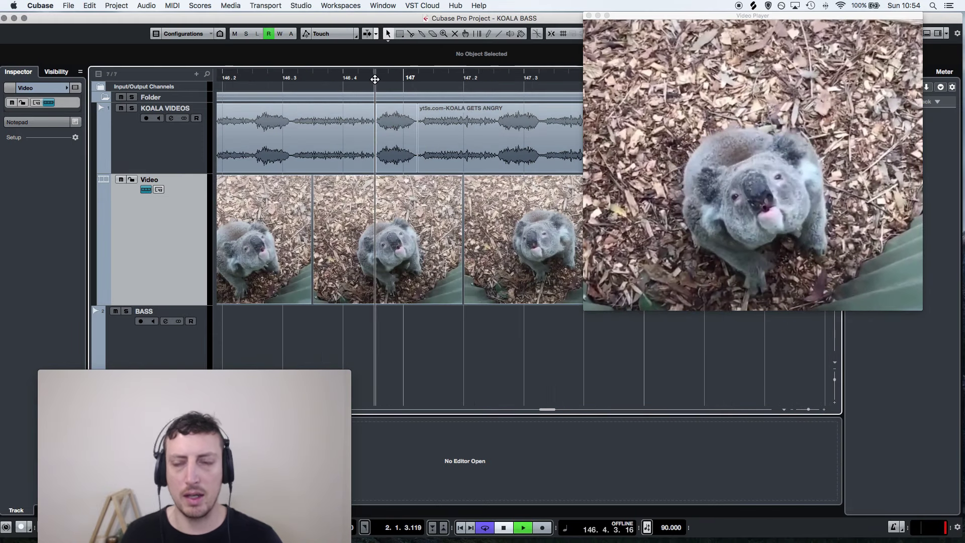
key("space")
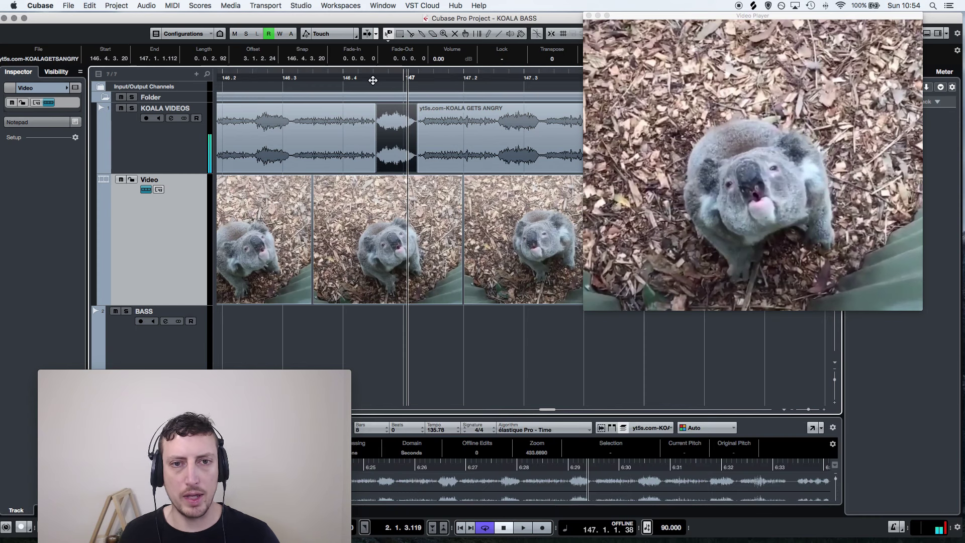
left_click(373, 81)
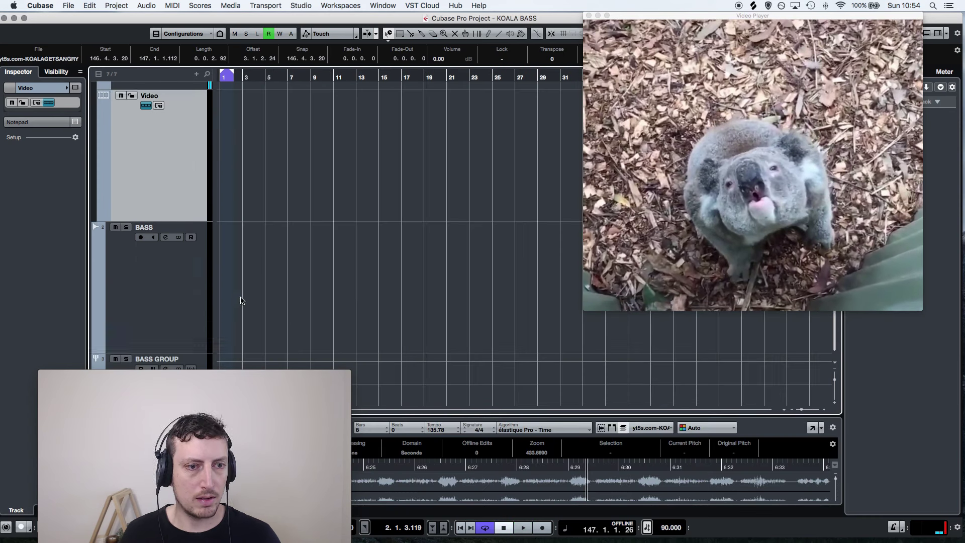
Place the isolated koala grunt at bar 1 on the BASS track and play it back
left_click(188, 284)
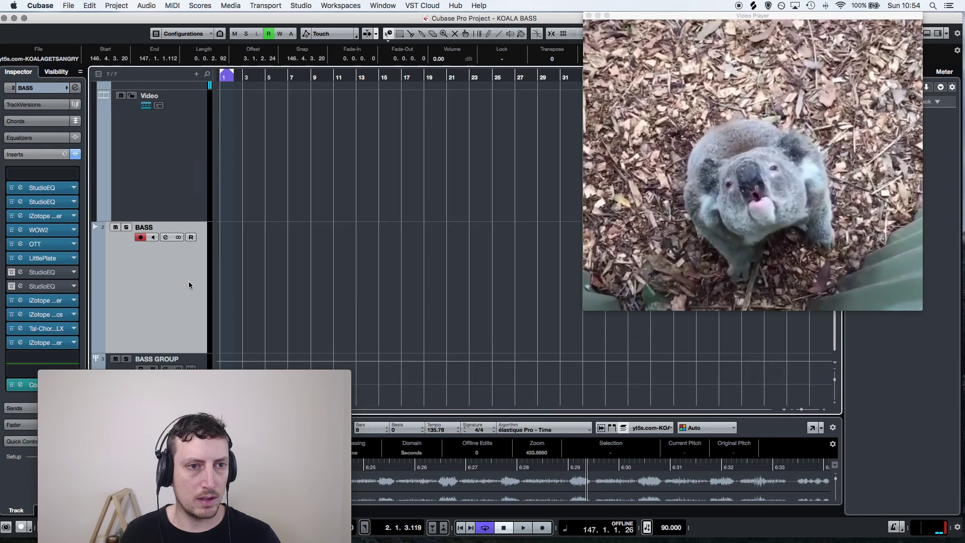
left_click(225, 77)
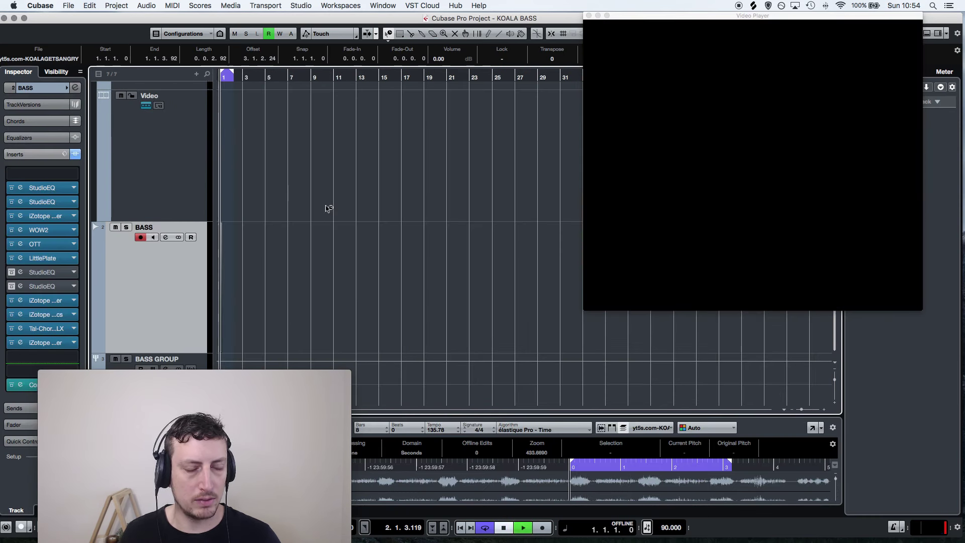
key("space")
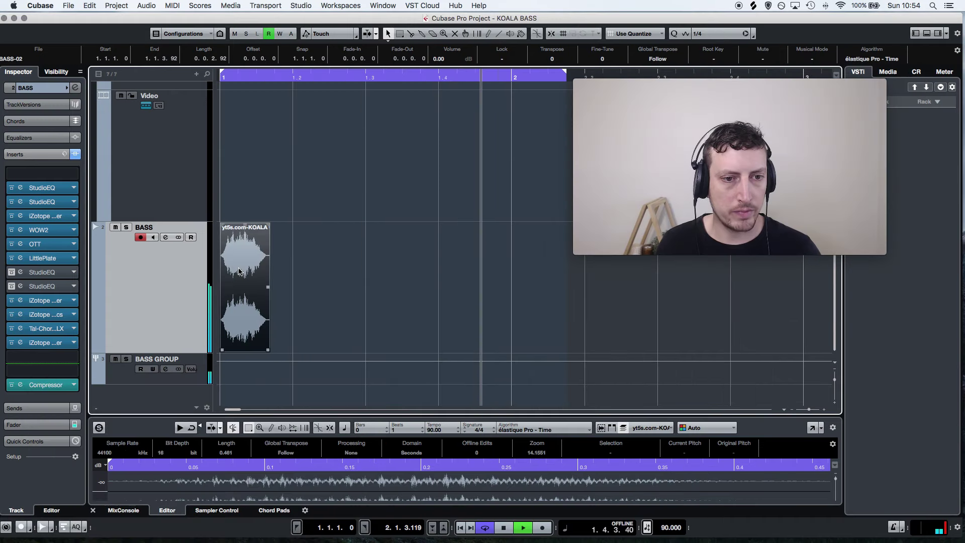
Turn on VariAudio Pitch & Warp for the grunt clip and enlarge the sample editor
left_click(52, 510)
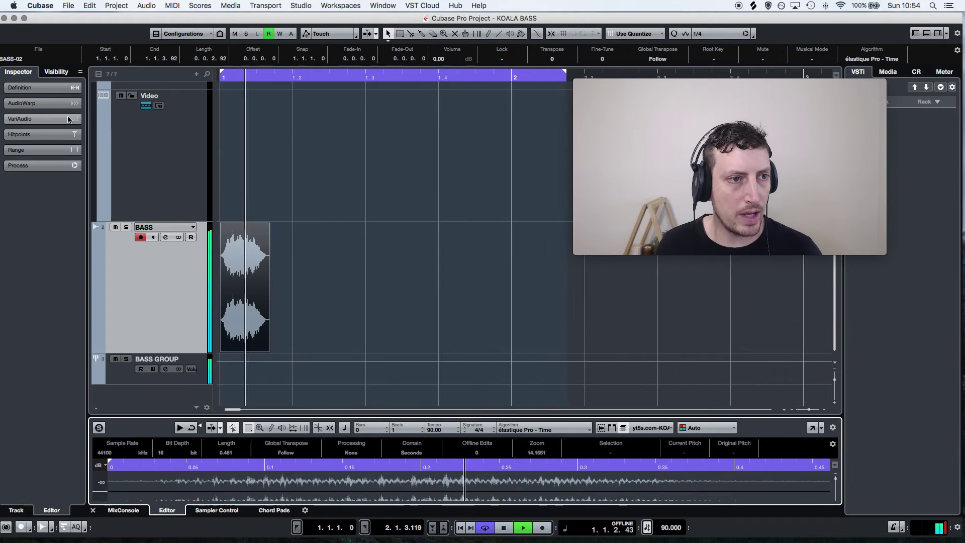
left_click(20, 119)
left_click(74, 136)
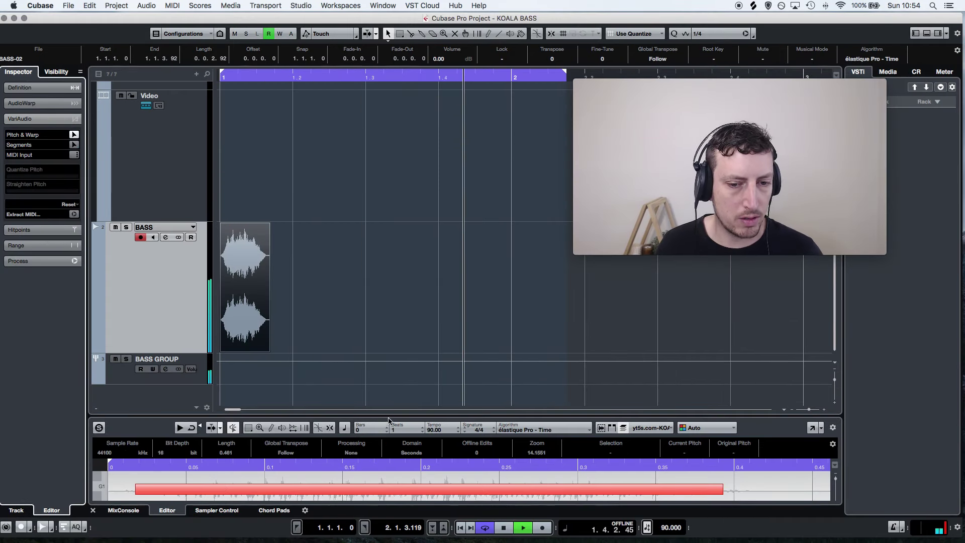
left_click_drag(390, 412, 390, 137)
Select all pitch segments, fully quantize their pitch, audition the grunt and shrink the sample editor
key("super+a")
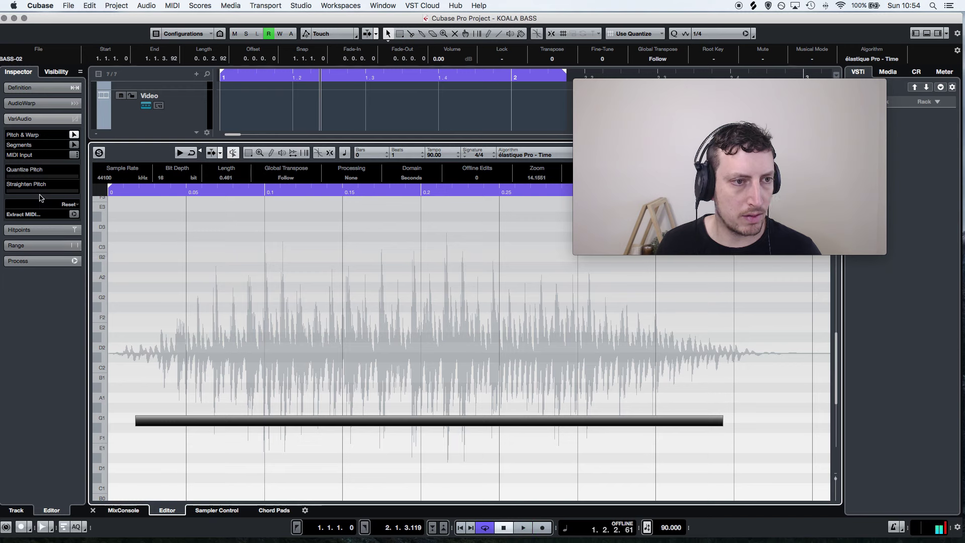
left_click_drag(41, 176, 78, 176)
left_click_drag(146, 193, 142, 244)
key("space")
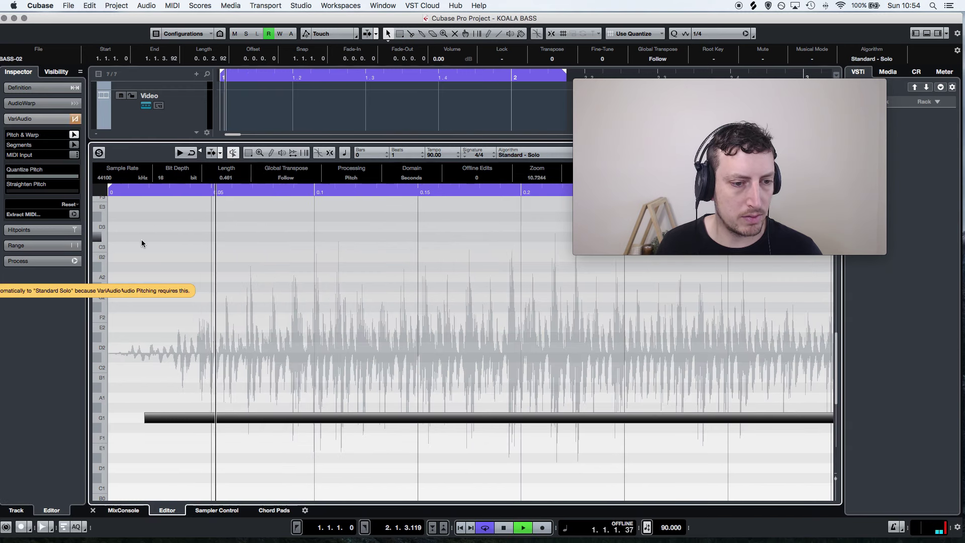
scroll(182, 249, "down", 3)
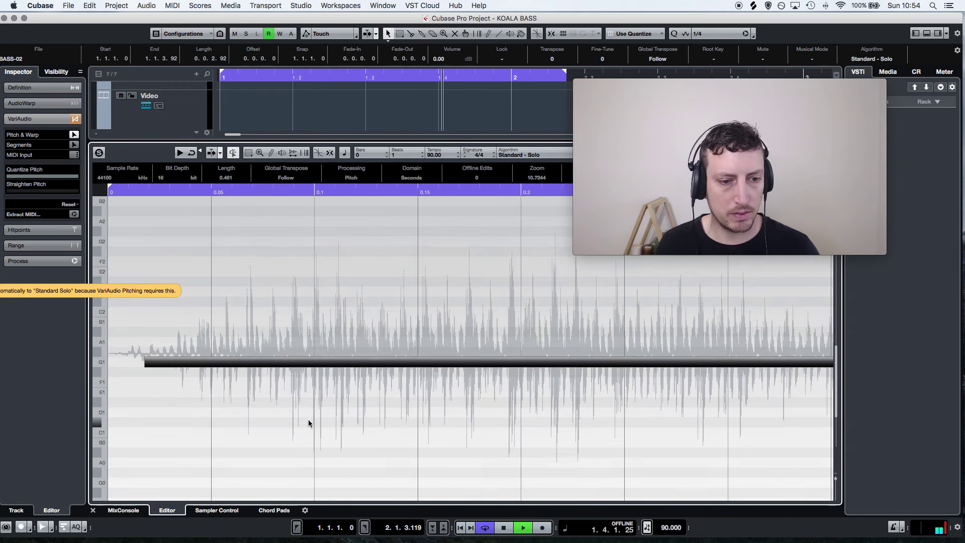
left_click_drag(151, 141, 150, 415)
Insert iZotope Trash 2 below WOW2 on BASS GROUP and choose a Saturate distortion for its third band
left_click(120, 375)
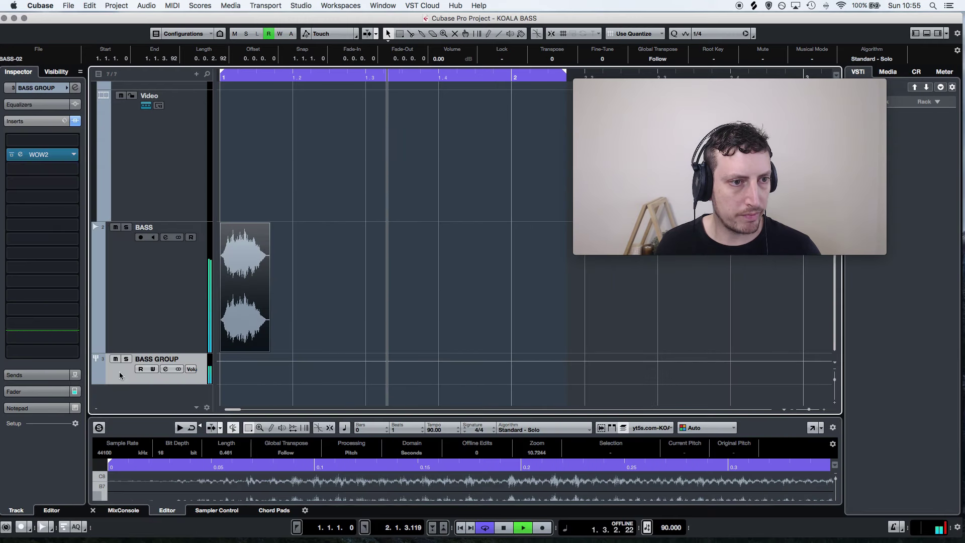
left_click(39, 155)
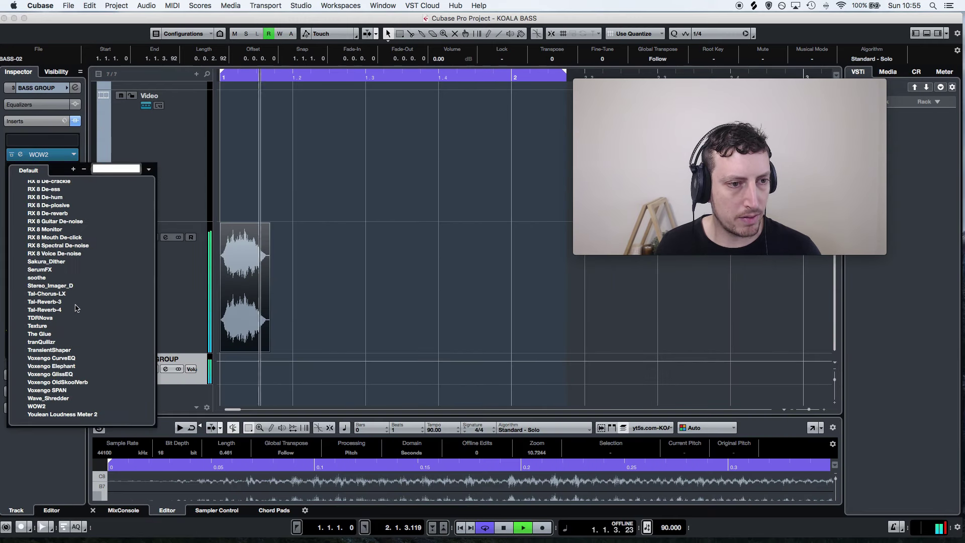
scroll(75, 295, "up", 5)
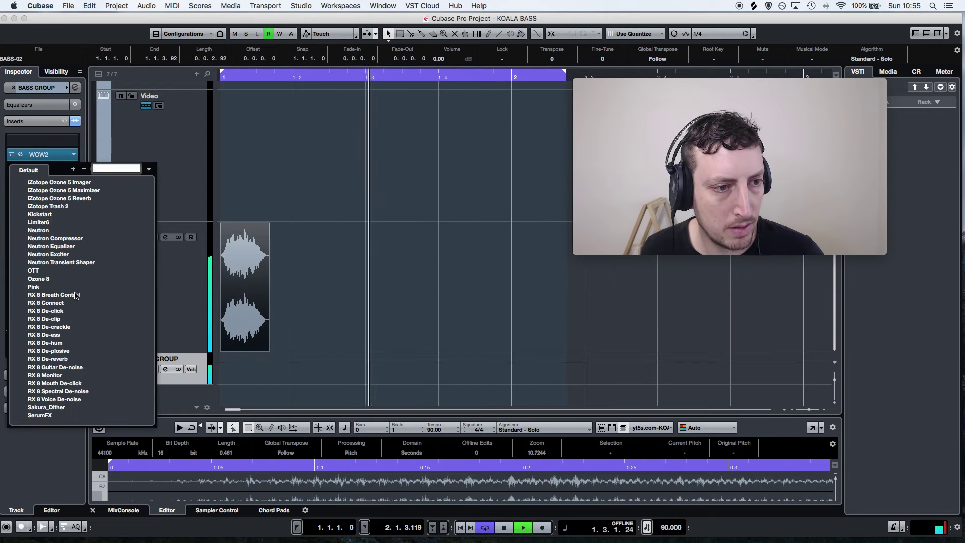
left_click(47, 206)
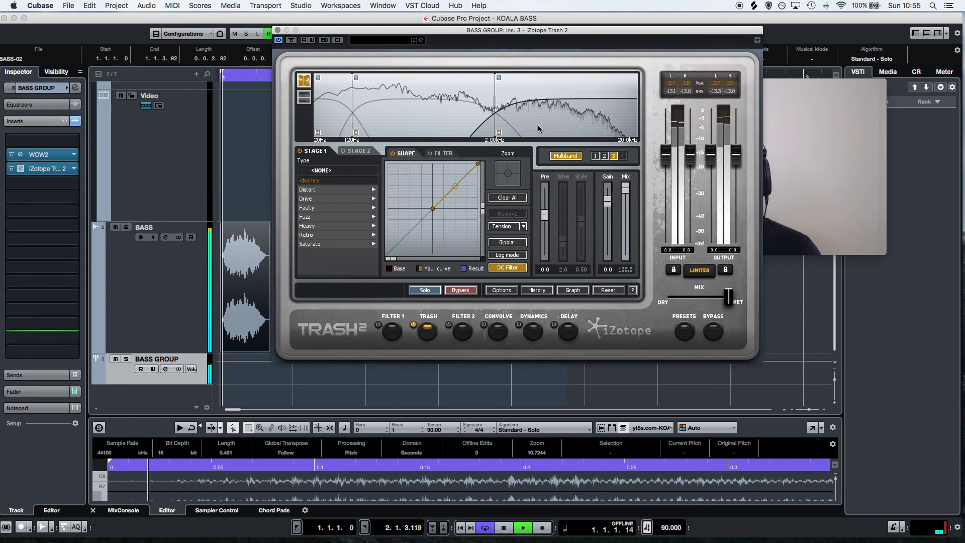
left_click(310, 244)
left_click(318, 244)
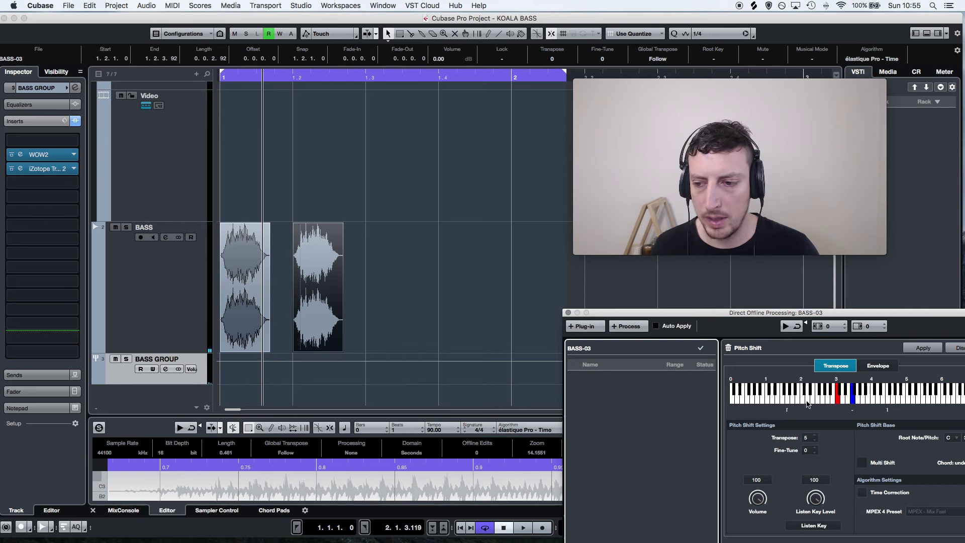
Apply a Pitch Shift of -12 semitones to the copied BASS-03 clip and play it back
left_click_drag(777, 313, 669, 276)
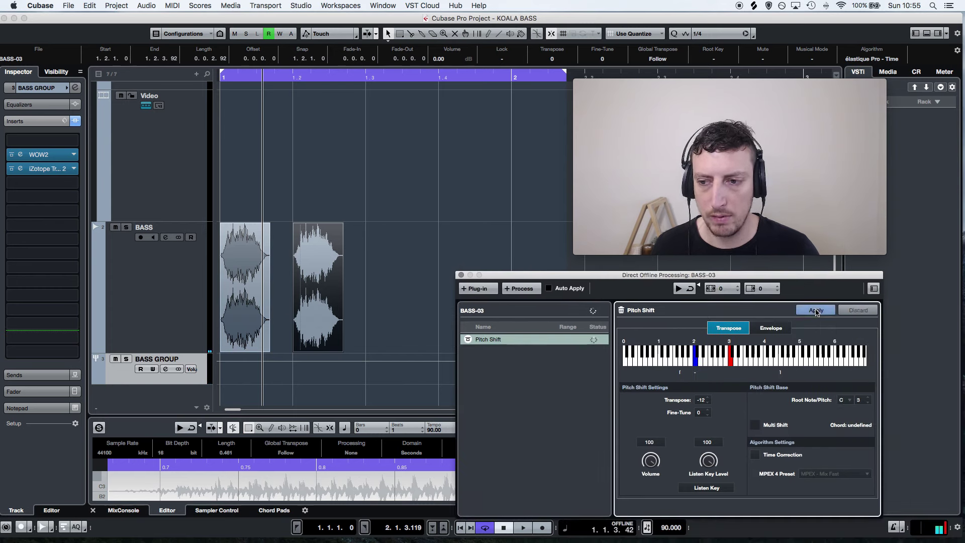
key("space")
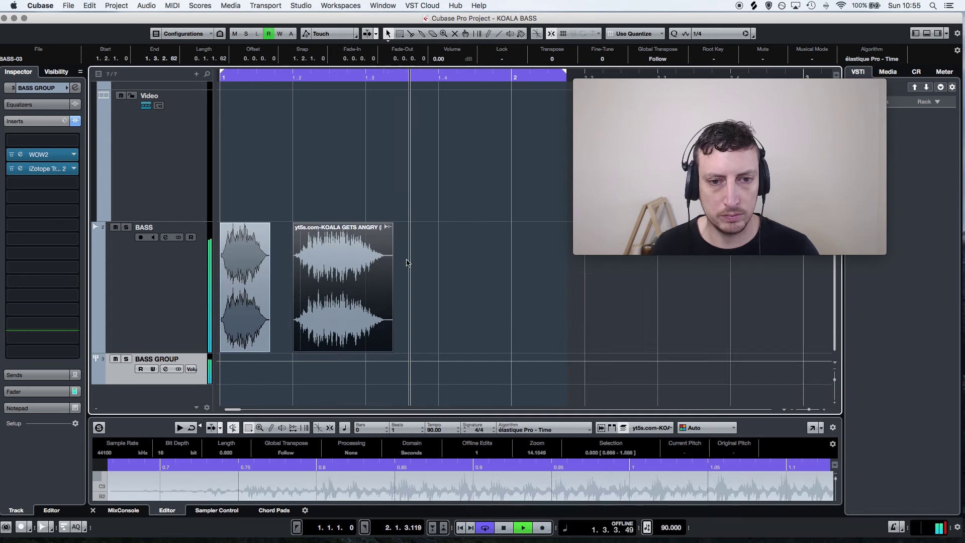
Open the audio mixdown export for the edited bass clips
left_click(69, 6)
mouse_move(121, 150)
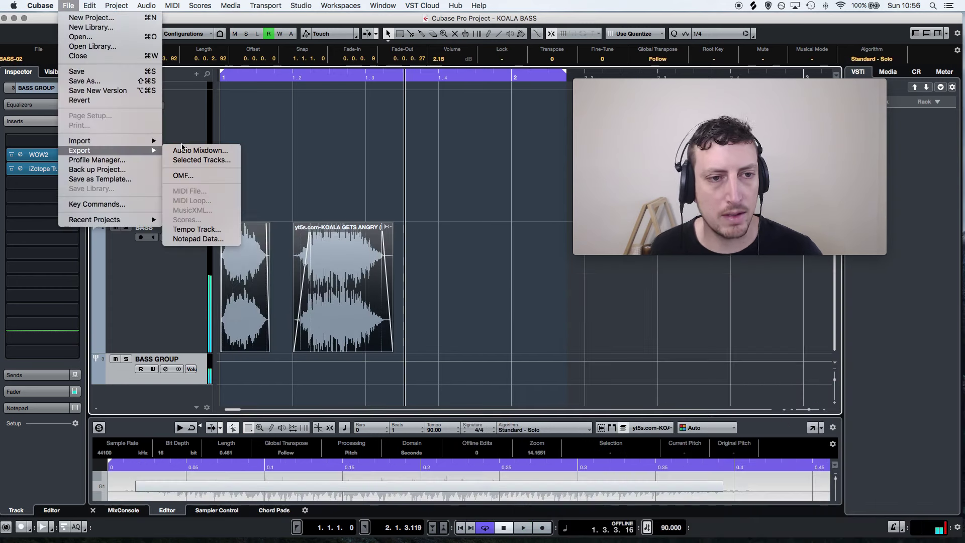
left_click(201, 151)
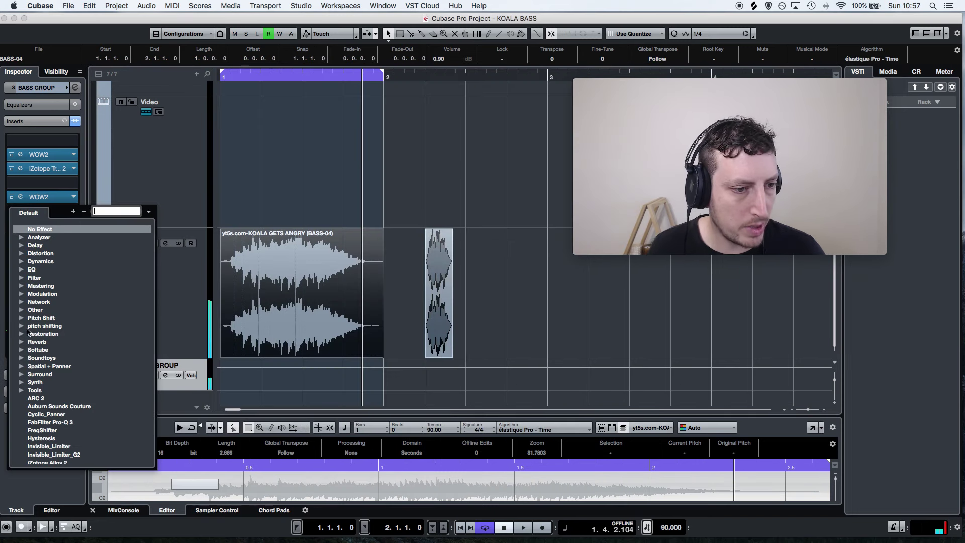
Insert DevilLoc after the second WOW2 on BASS GROUP and adjust its Crunch amount during playback
key("Escape")
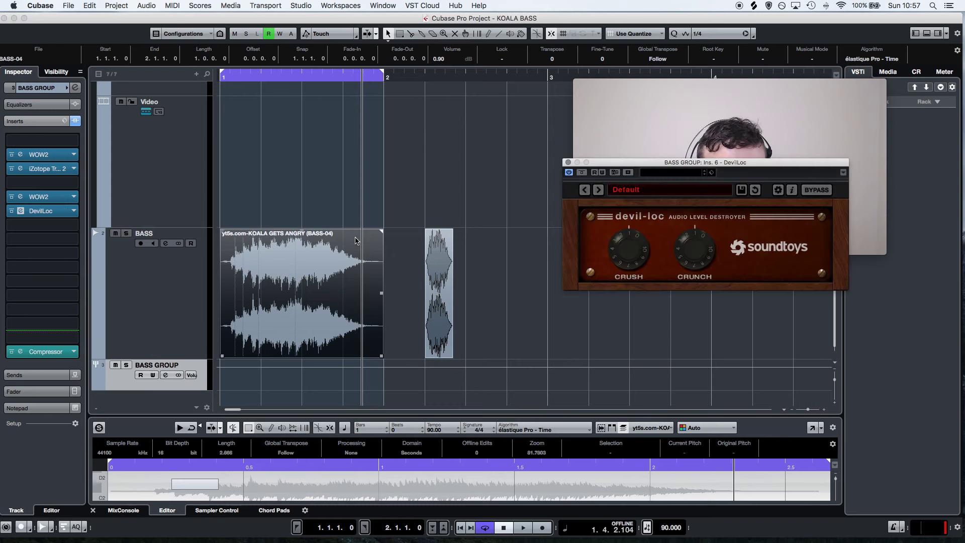
key("space")
left_click_drag(686, 248, 683, 254)
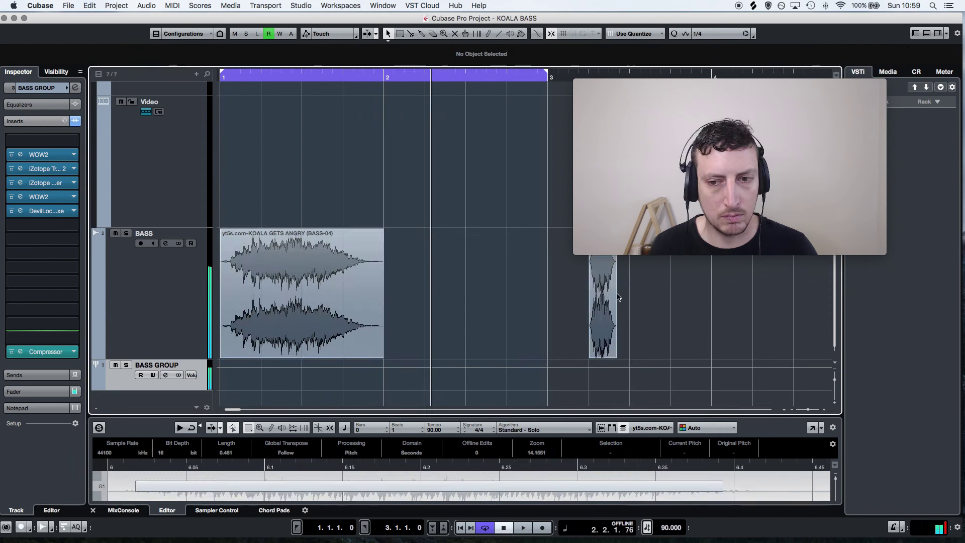
Move the short BASS-02 clip to bar 2, stretch it to end at bar 3 and play the loop
left_click_drag(609, 296, 409, 302)
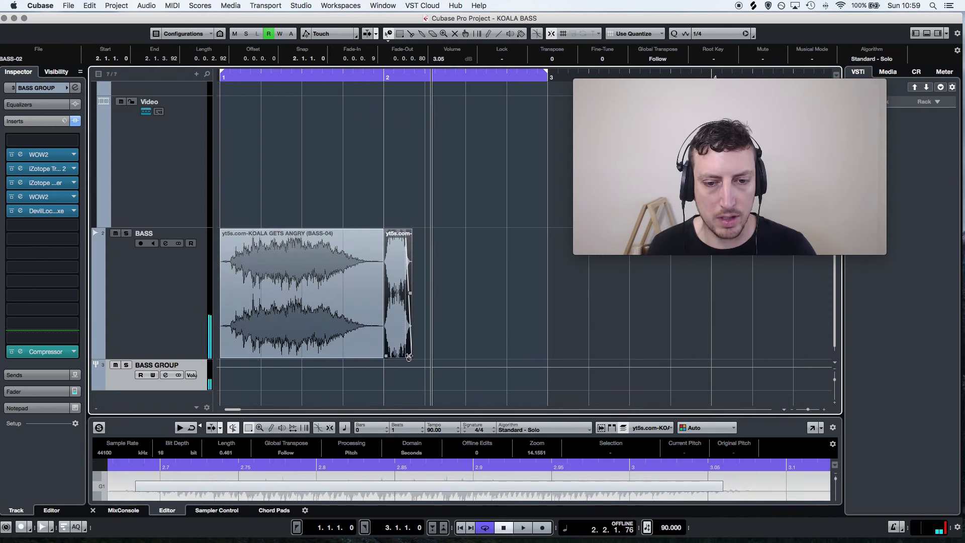
left_click_drag(409, 357, 547, 356)
key("space")
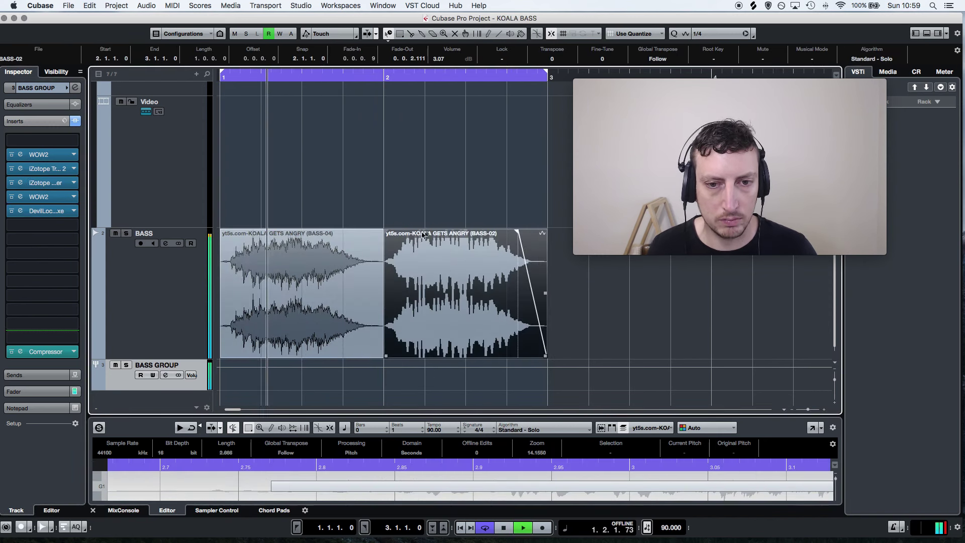
left_click_drag(393, 234, 469, 271)
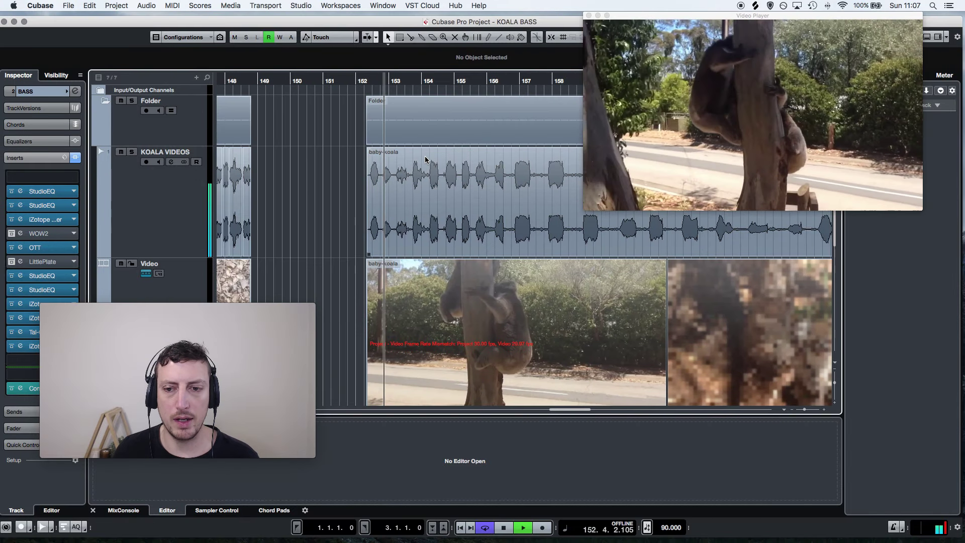
Audition the baby-koala recording from several points between bars 152 and 162, and enlarge the video window
key("space")
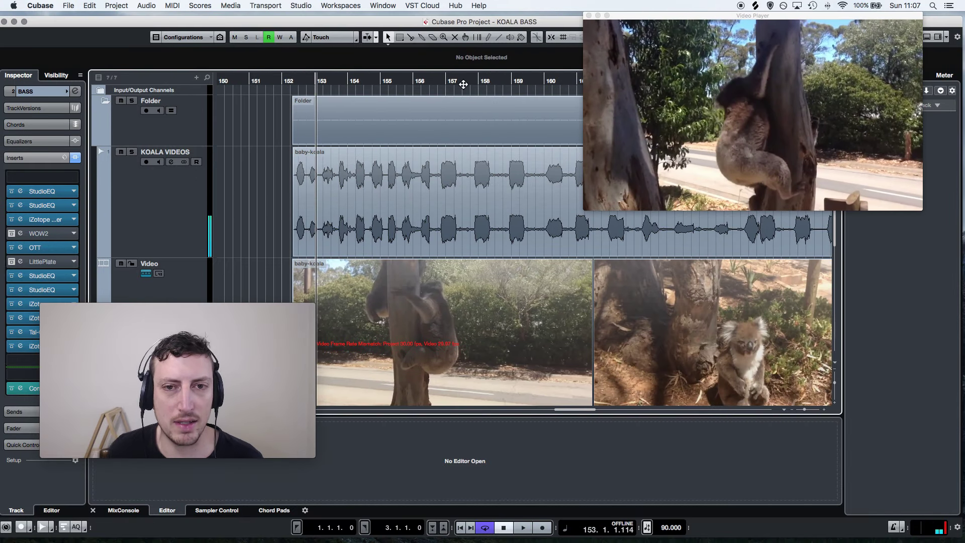
left_click(434, 83)
key("space")
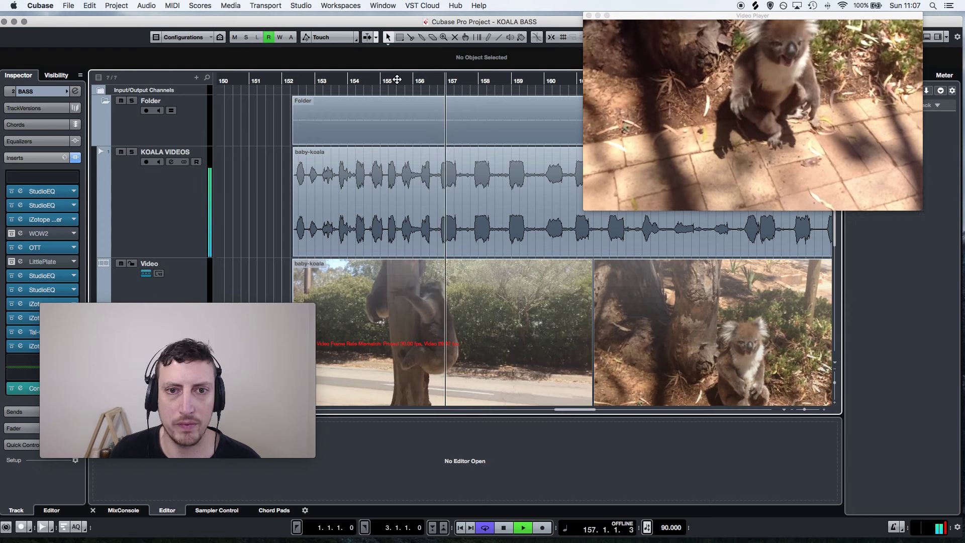
left_click_drag(583, 211, 426, 298)
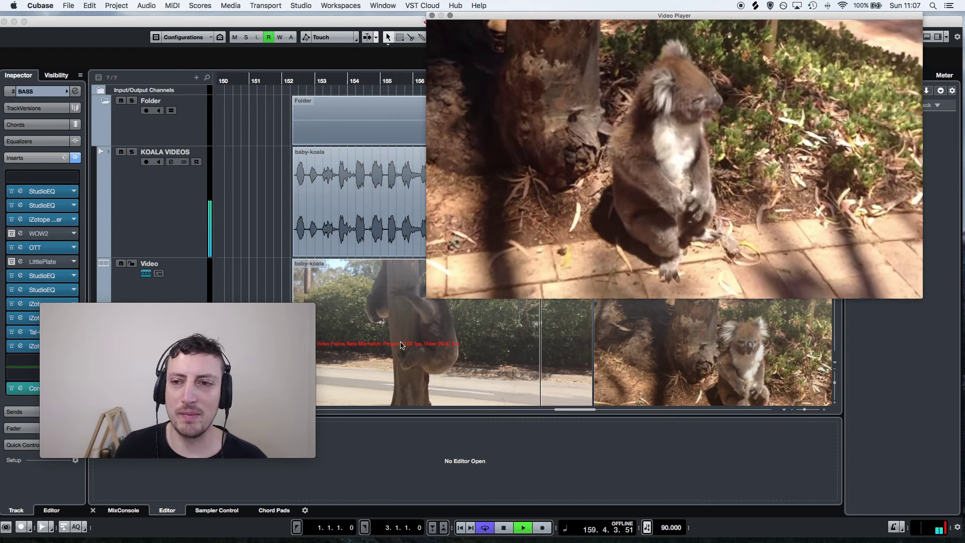
key("space")
left_click(299, 81)
key("space")
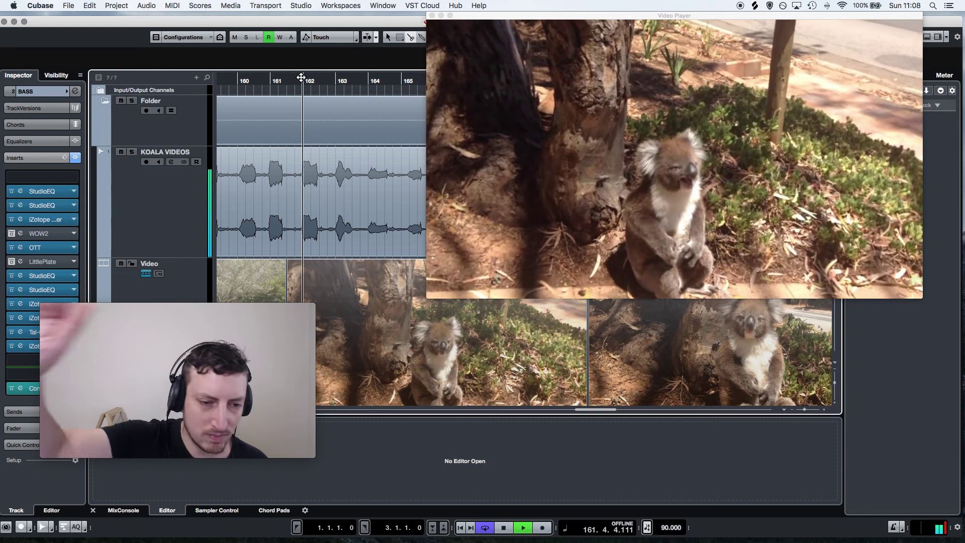
Cut out the koala call near bar 162, place it at bar 1 on the BASS track, and close the video window
key("space")
left_click(314, 171)
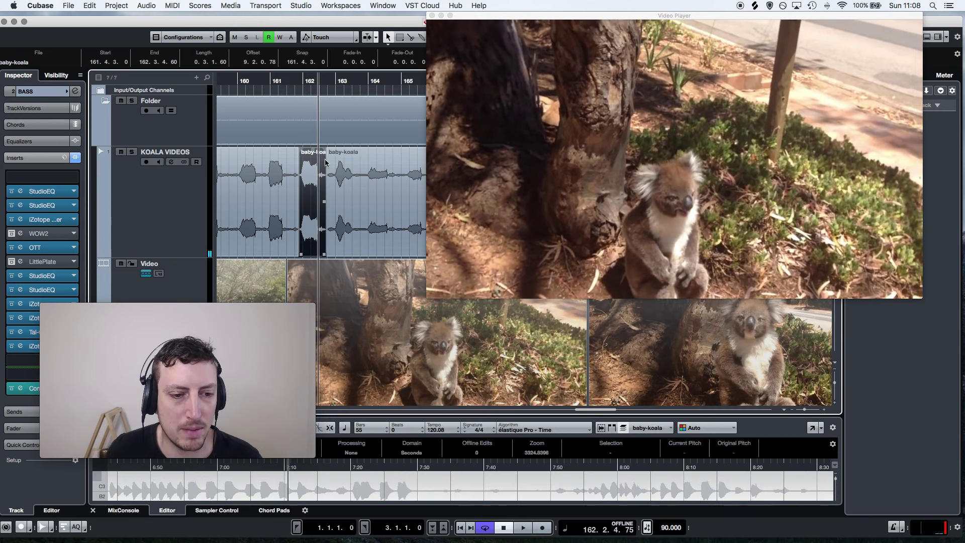
key("Home")
key("ctrl+l")
key("space")
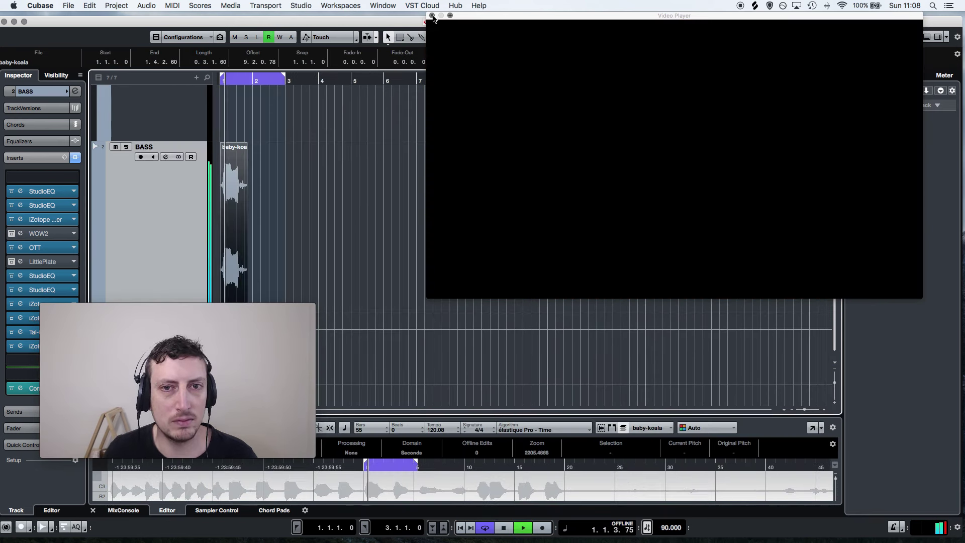
left_click(431, 15)
Trim the baby-koala clip on the BASS track to the call and play it in a loop from bar 1
left_click(238, 90)
key("h")
key("h")
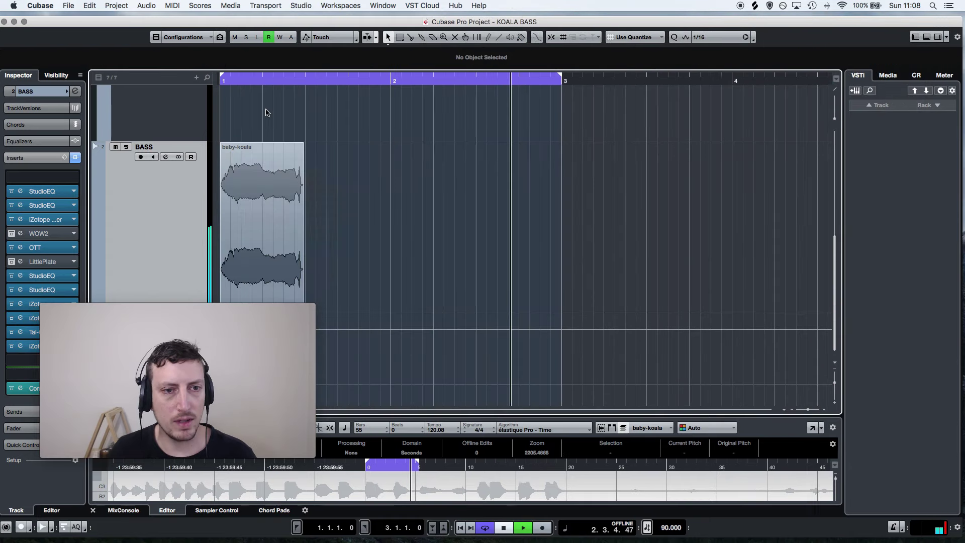
key("space")
left_click(225, 77)
key("h")
key("h")
key("space")
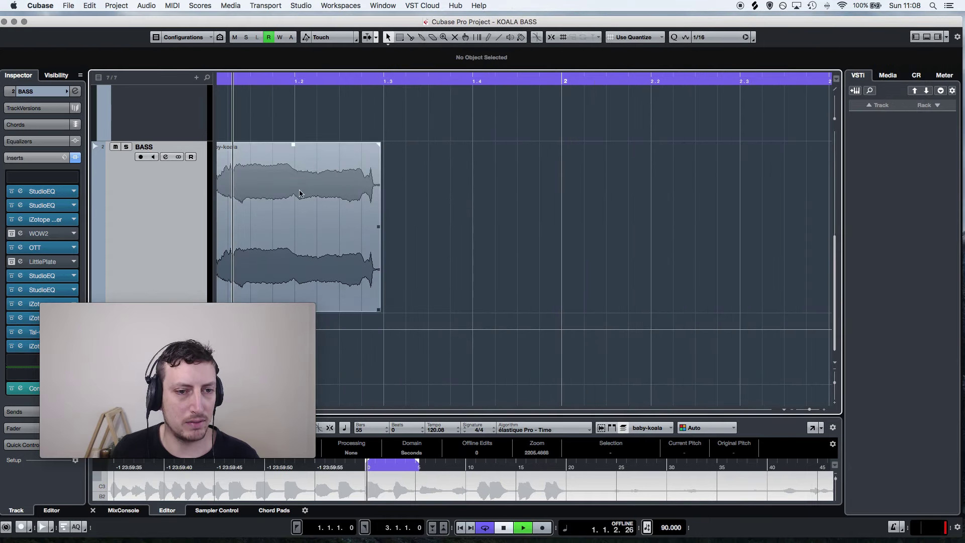
left_click(223, 308)
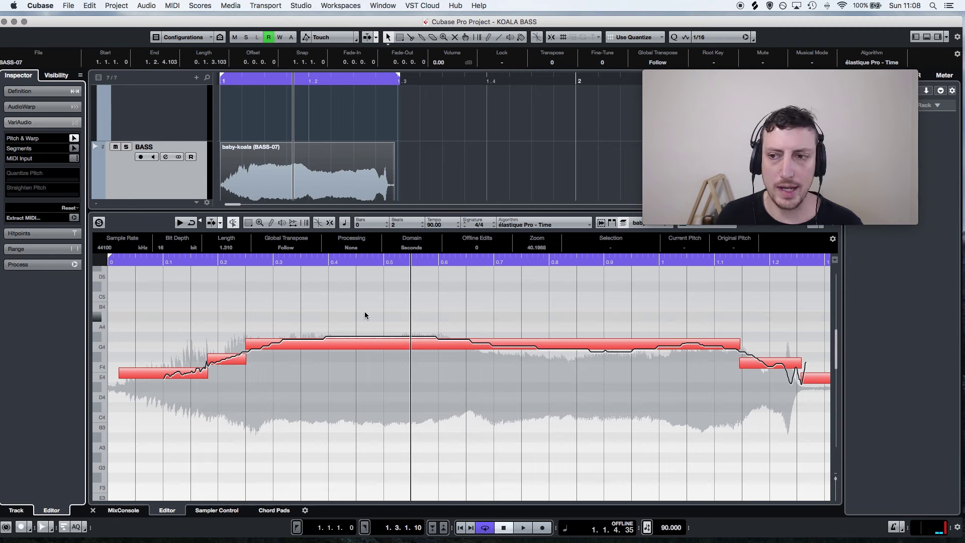
Align the VariAudio segments of the BASS-07 clip to E4 and bounce the clip, replacing the original event
key("super+a")
left_click(246, 306)
left_click_drag(247, 344, 226, 381)
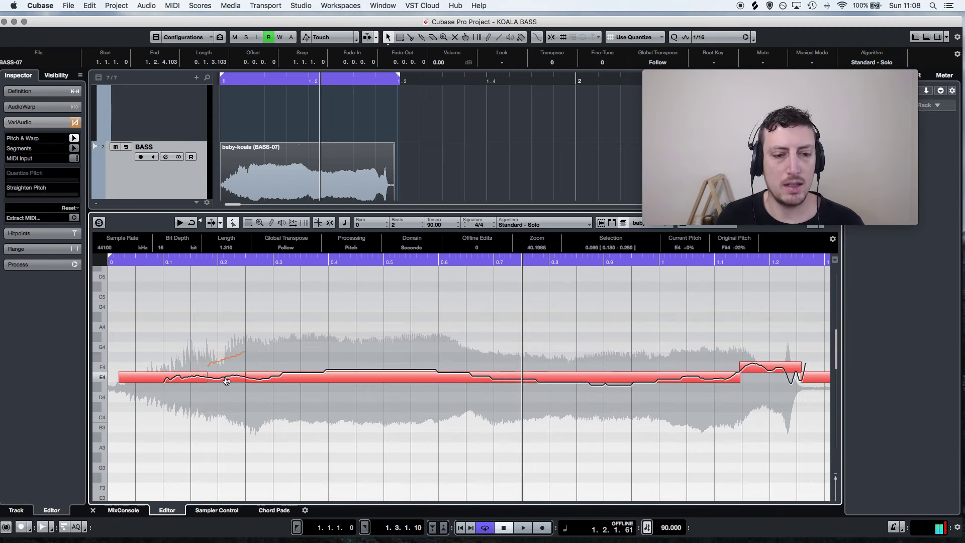
left_click(133, 264)
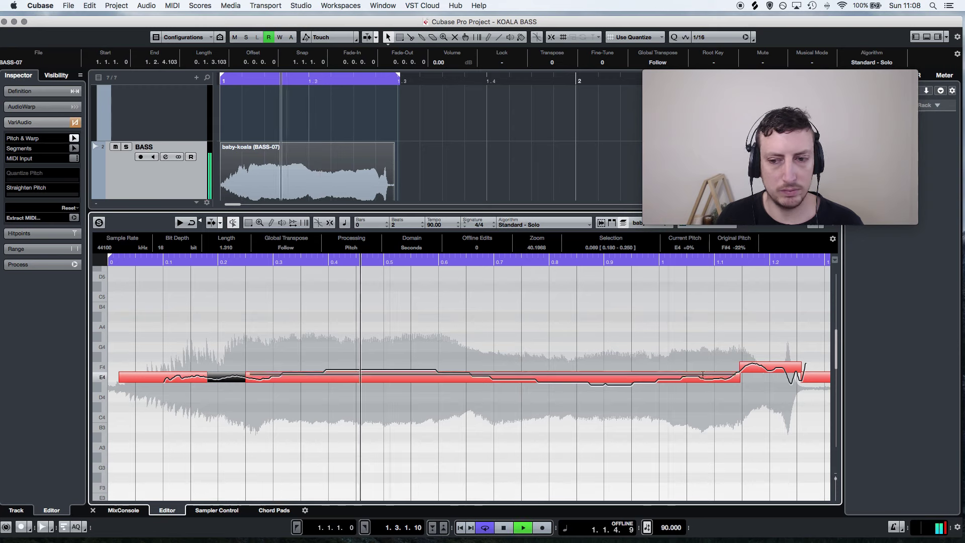
left_click_drag(767, 366, 764, 378)
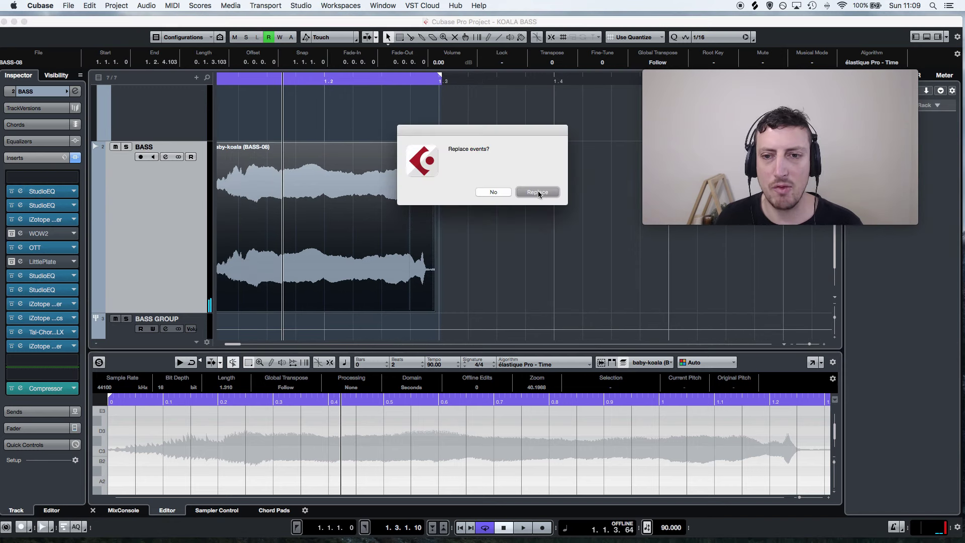
left_click(538, 195)
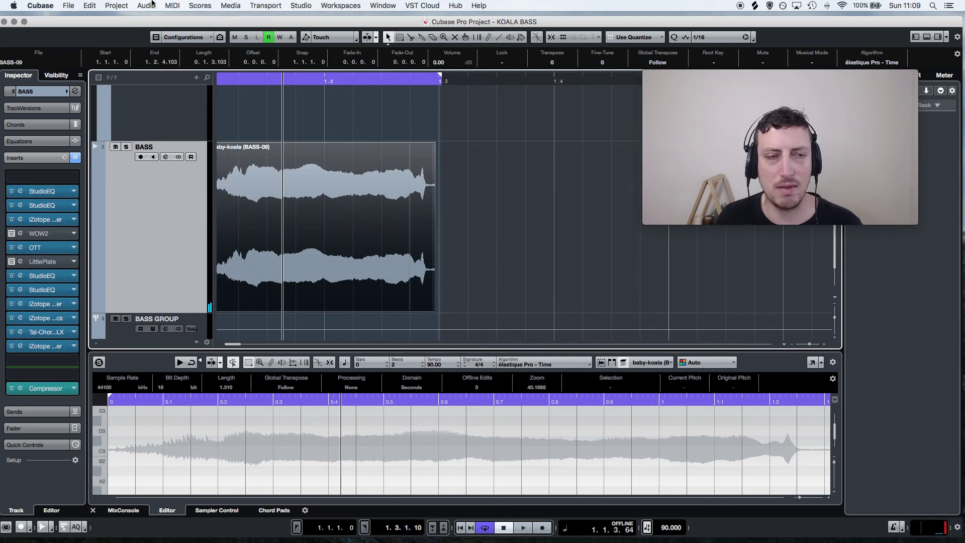
Apply a Pitch Shift of -12 semitones to the BASS-09 clip and extend the playback loop to 2.1.1.35
left_click(147, 6)
mouse_move(158, 72)
left_click(356, 130)
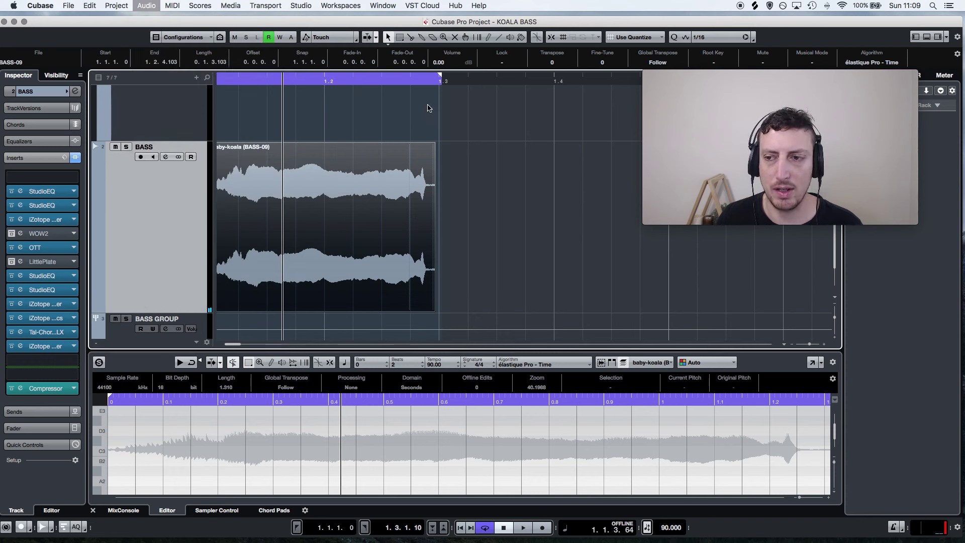
key("space")
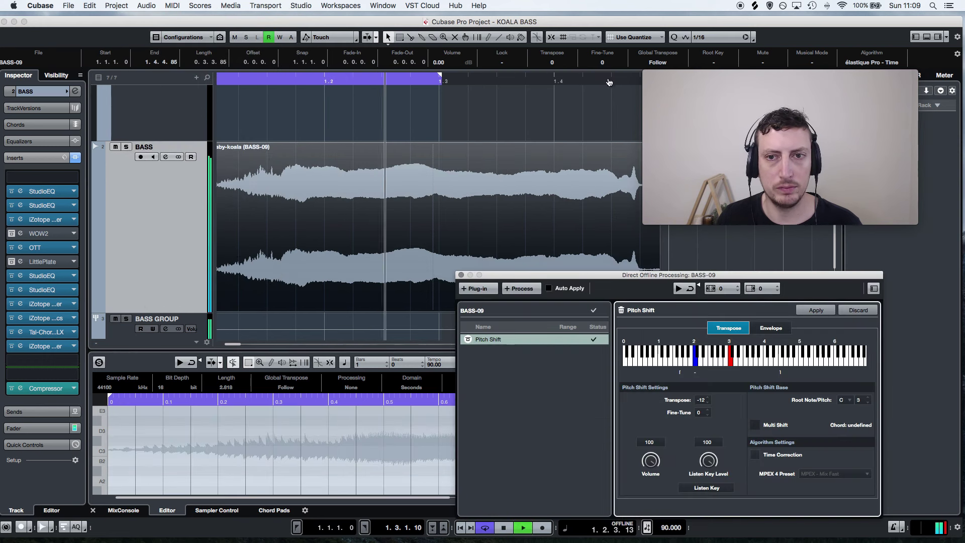
left_click_drag(609, 82, 677, 83)
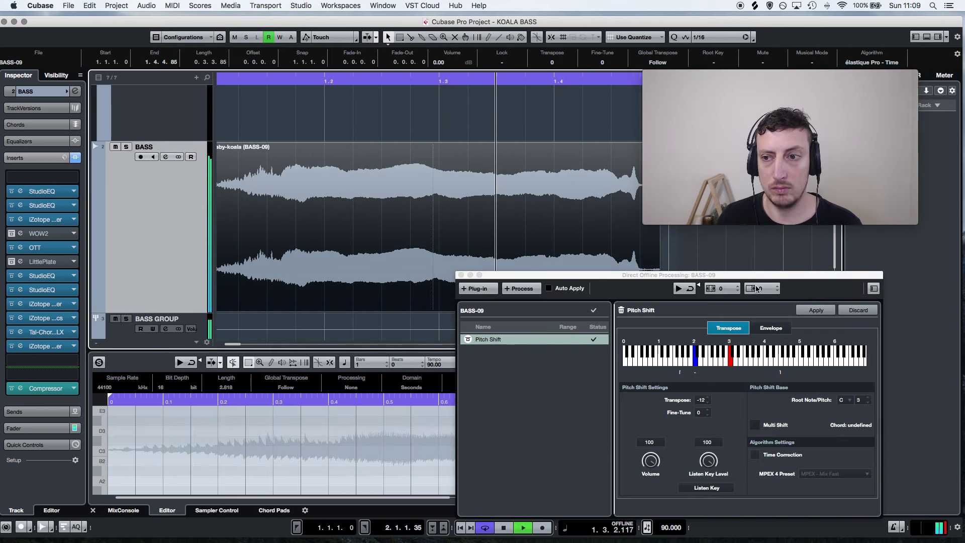
key("space")
Apply a further Pitch Shift to the bounced BASS-10 clip and extend the loop to its end at 2.4.4.29
left_click(518, 288)
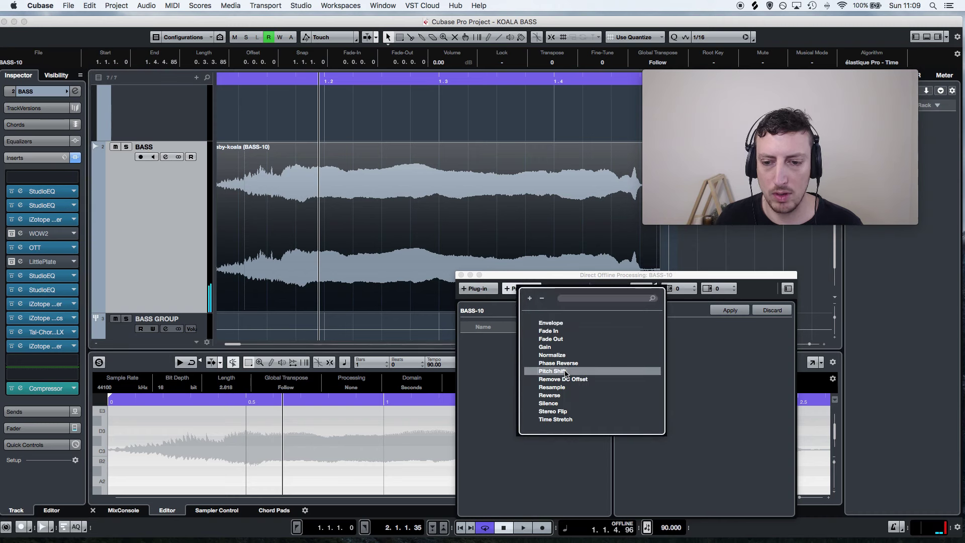
left_click(558, 371)
key("space")
left_click(461, 275)
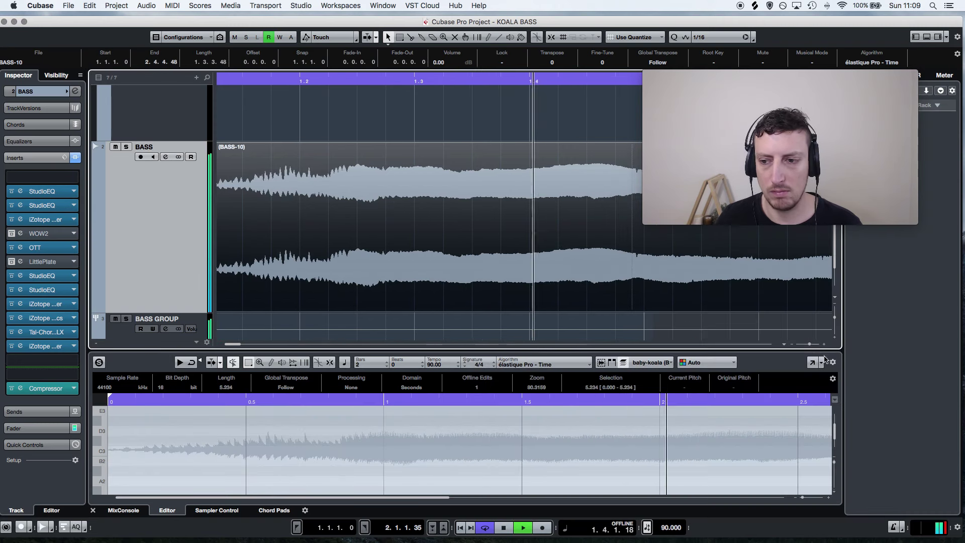
left_click_drag(819, 344, 807, 345)
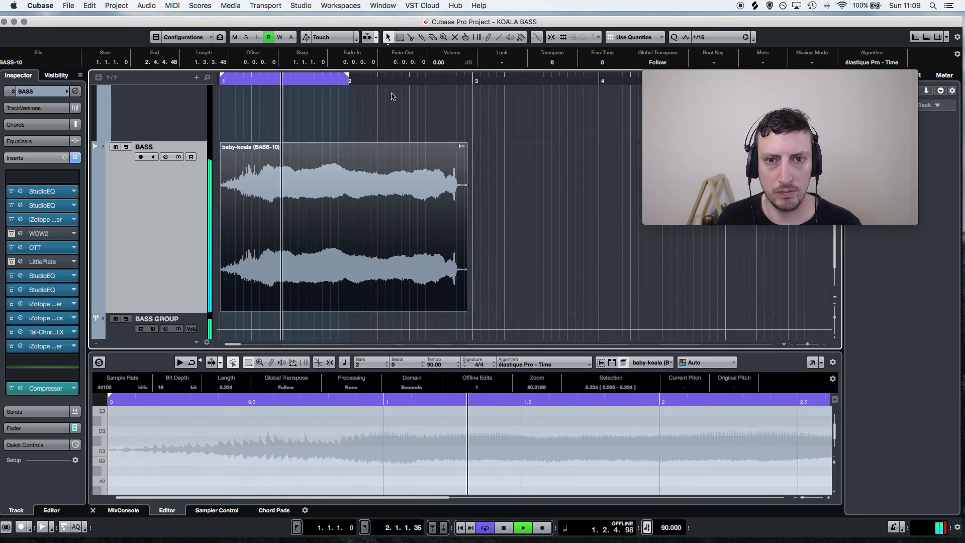
left_click(467, 82, "alt")
Review the StudioEQ curves in inserts 2, 3 and 8 of the BASS track during playback
left_click(53, 193)
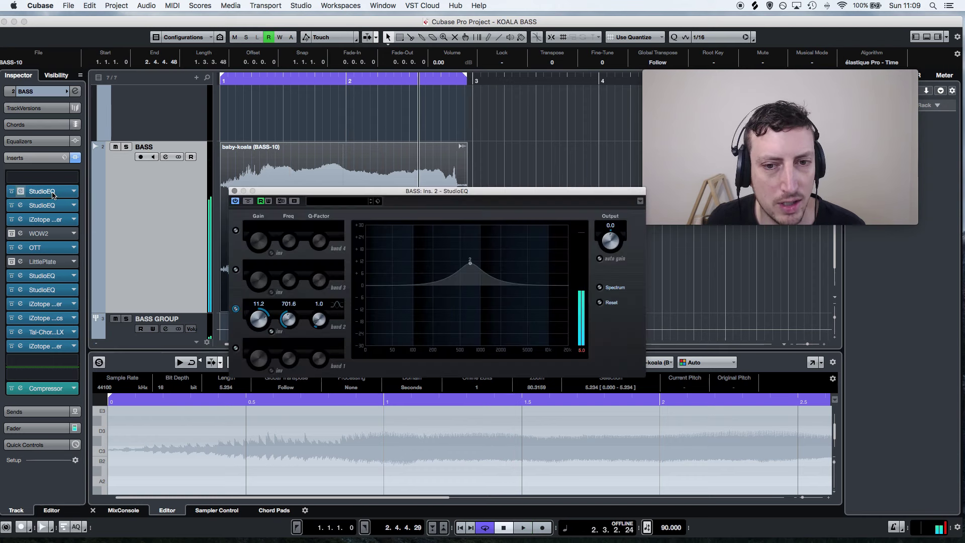
left_click(42, 206)
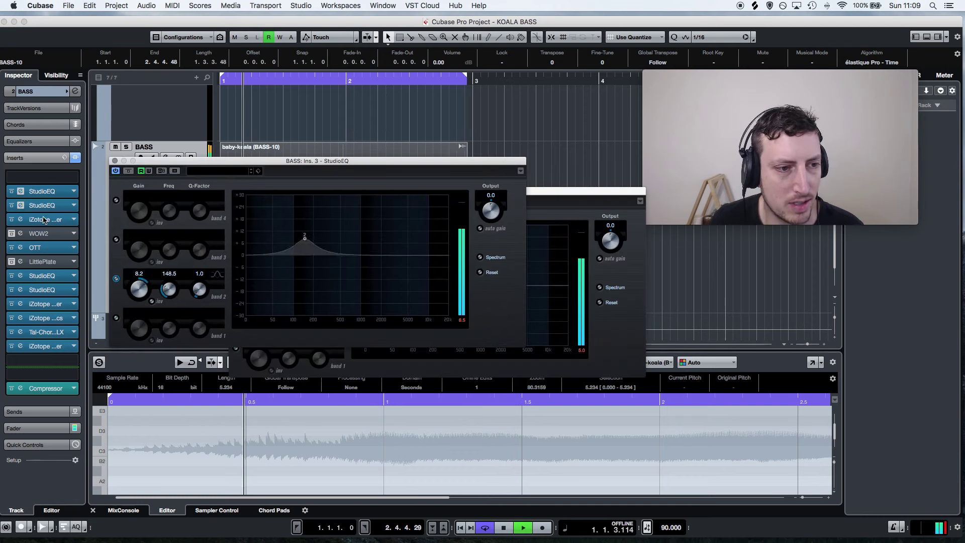
left_click(44, 276)
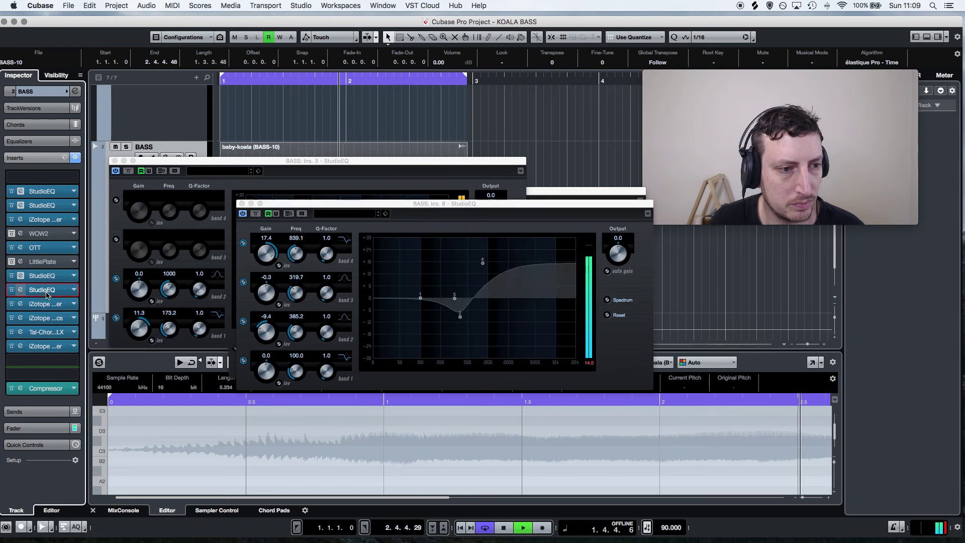
left_click(256, 199, "alt")
key("space")
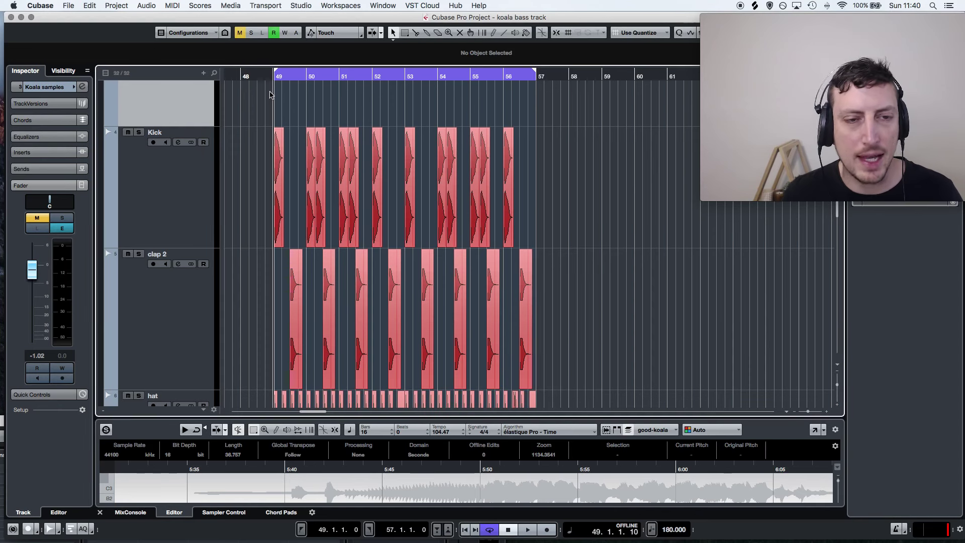
Play the drum loop at bars 49 to 57 in the koala bass track project and zoom out the arrangement
key("space")
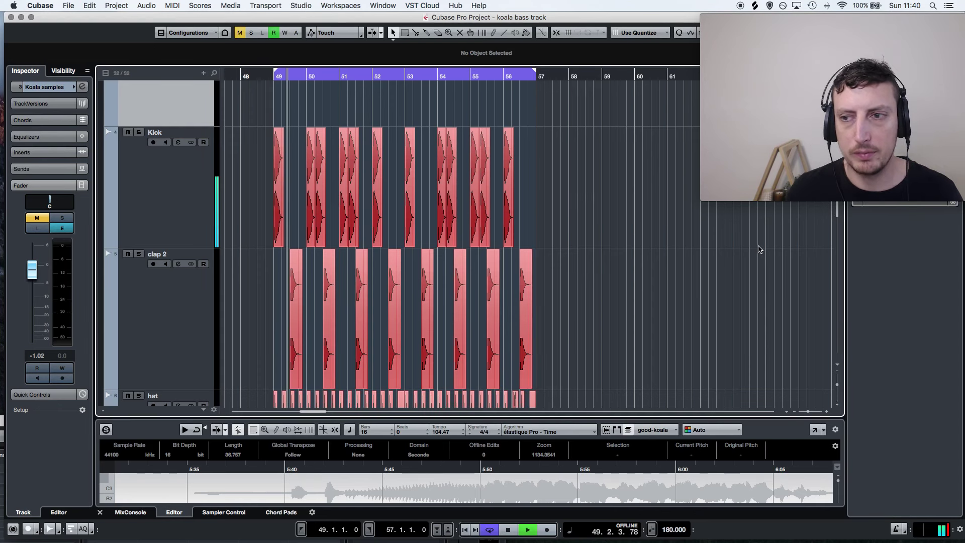
key("space")
key("g")
key("g")
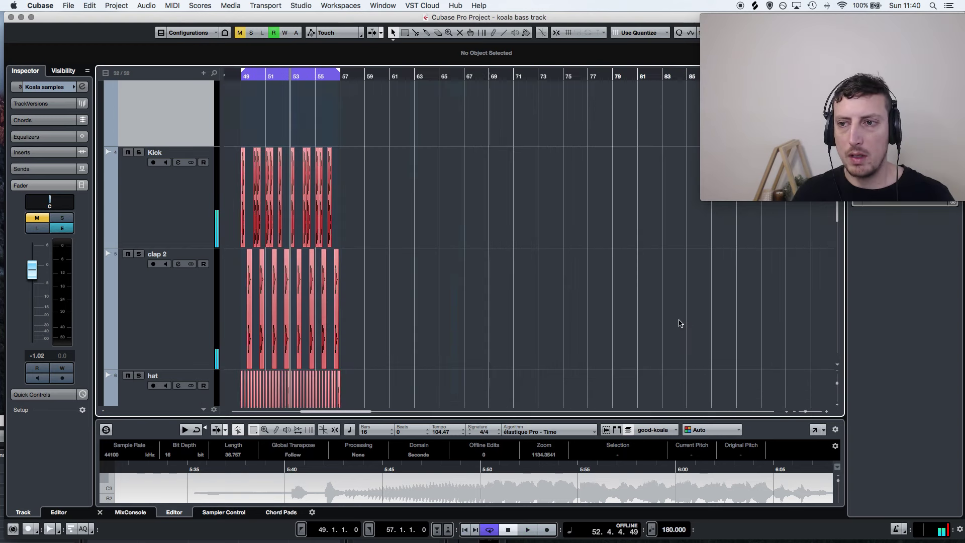
Audition the clip near bar 116 on the Koala samples track in solo, and turn the solo off
scroll(679, 322, "right", 10)
scroll(679, 322, "up", 5)
left_click(279, 211)
key("space")
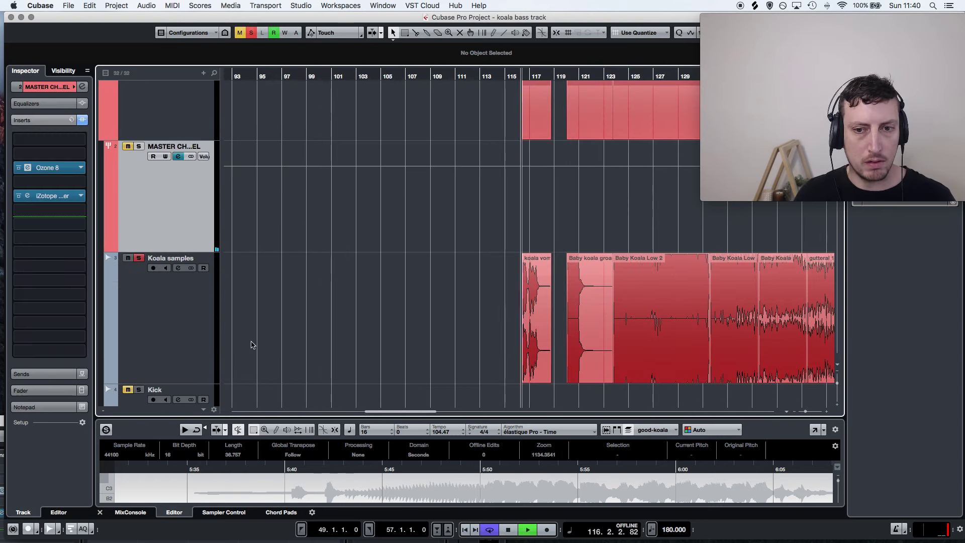
left_click(137, 258)
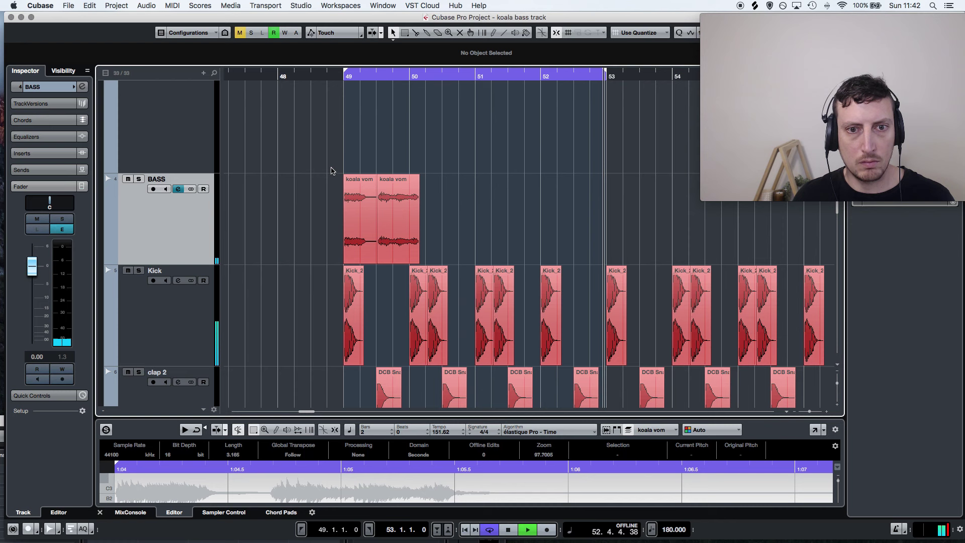
Apply a Pitch Shift of -4 semitones to the selected BASS and Baby koala clips and close the offline processing
left_click(383, 219)
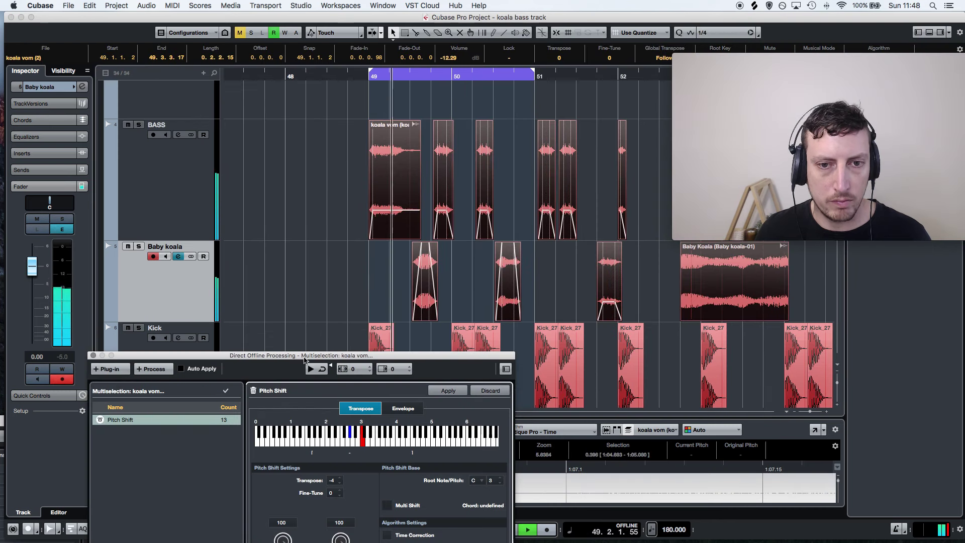
left_click(93, 356)
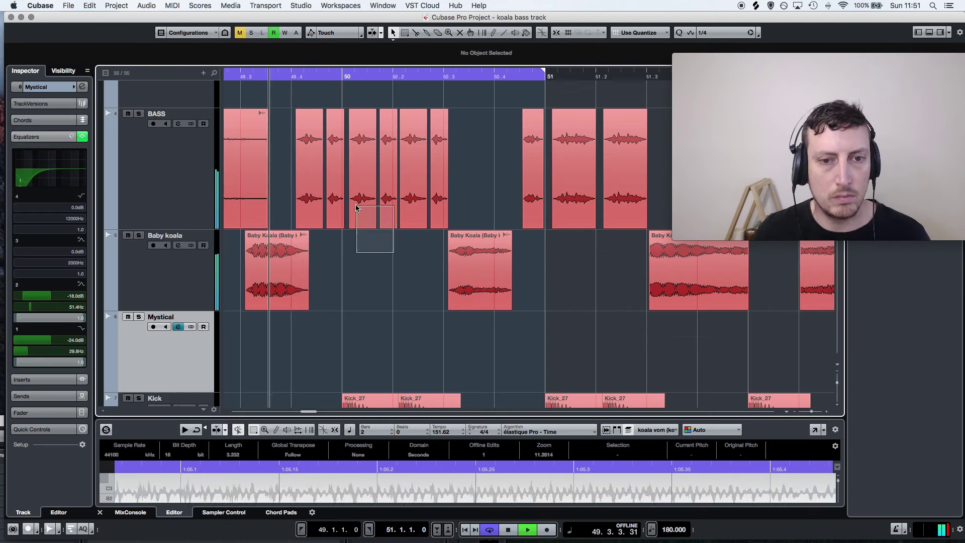
Extend the koala vom clip on the BASS track back to bar 51 and split it into shorter rhythmic pieces
left_click(354, 220)
left_click_drag(470, 184, 416, 201)
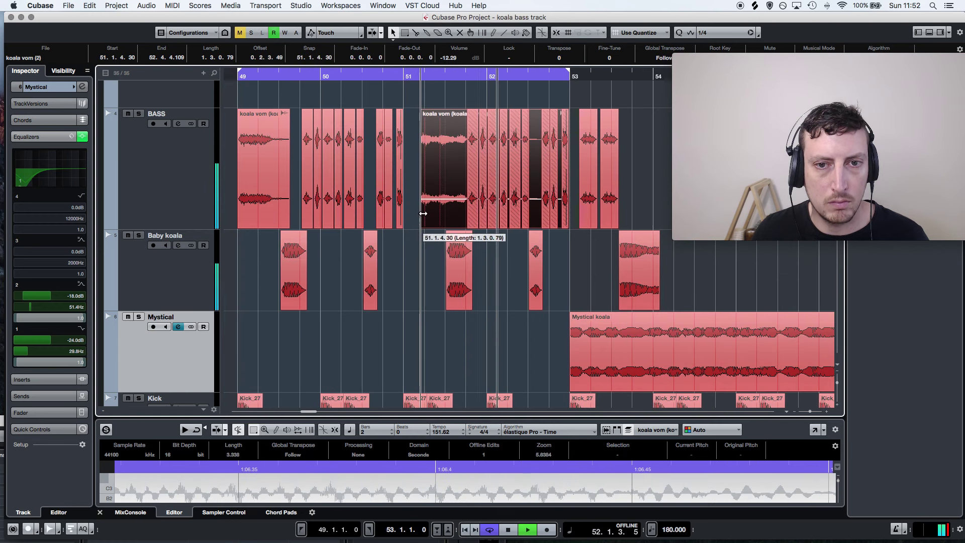
left_click_drag(435, 217, 465, 189)
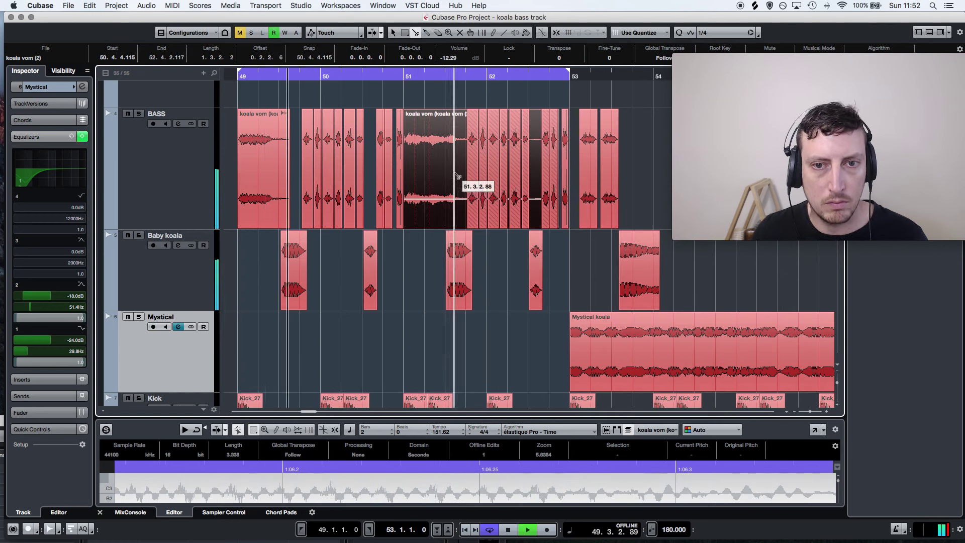
left_click(472, 194)
left_click(450, 201)
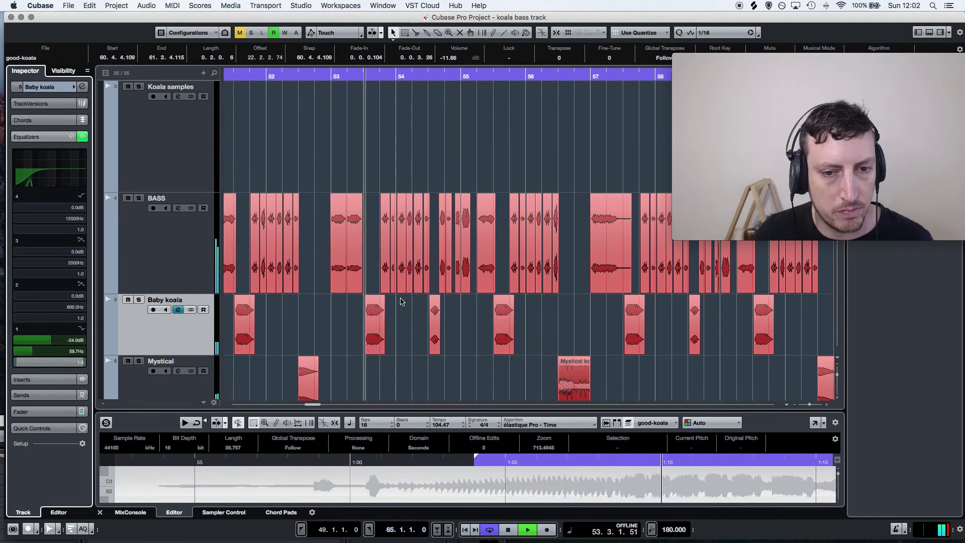
Check the channel faders of the Baby koala and Mystical tracks during playback
left_click(37, 410)
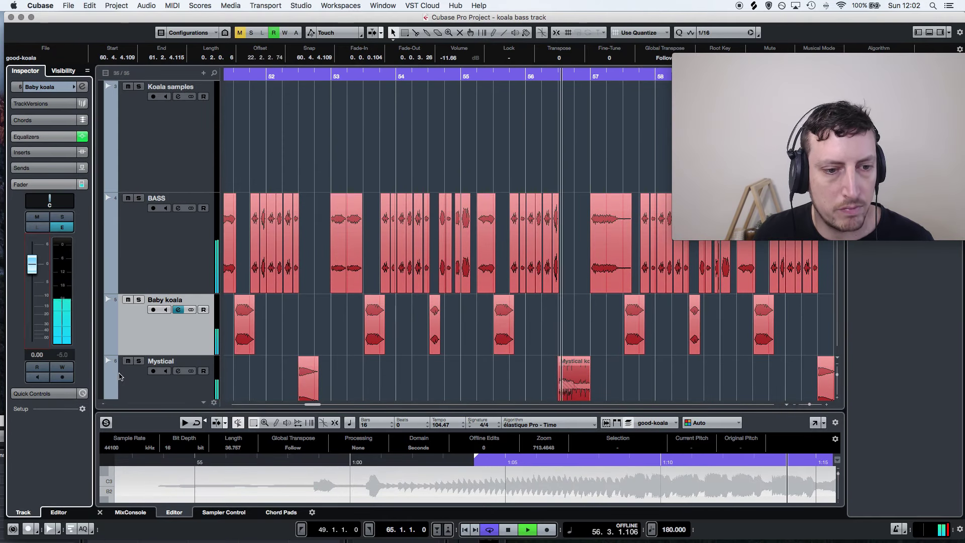
key("Down")
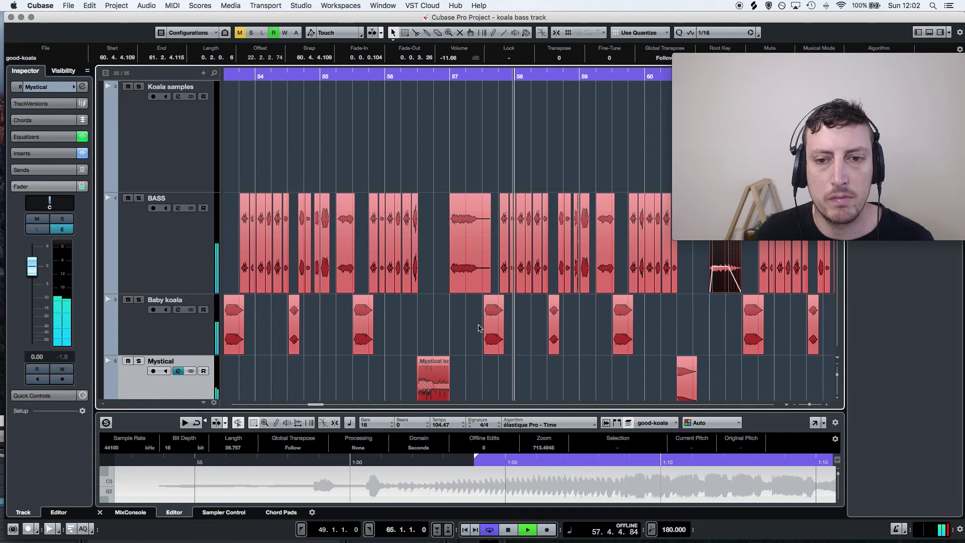
scroll(471, 337, "down", 2)
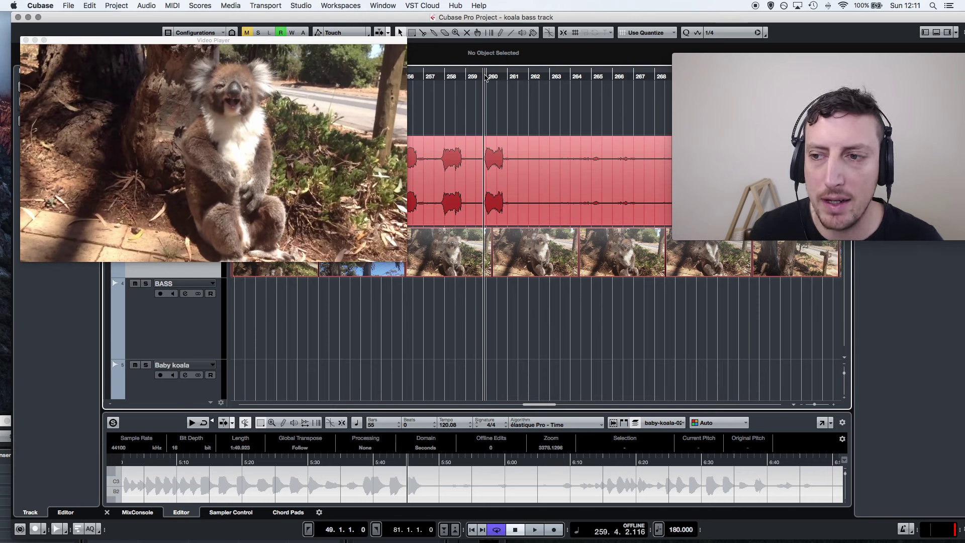
Audition the koala recording near bar 259 and the Baby koala serenade clip at bar 65
double_click(466, 78)
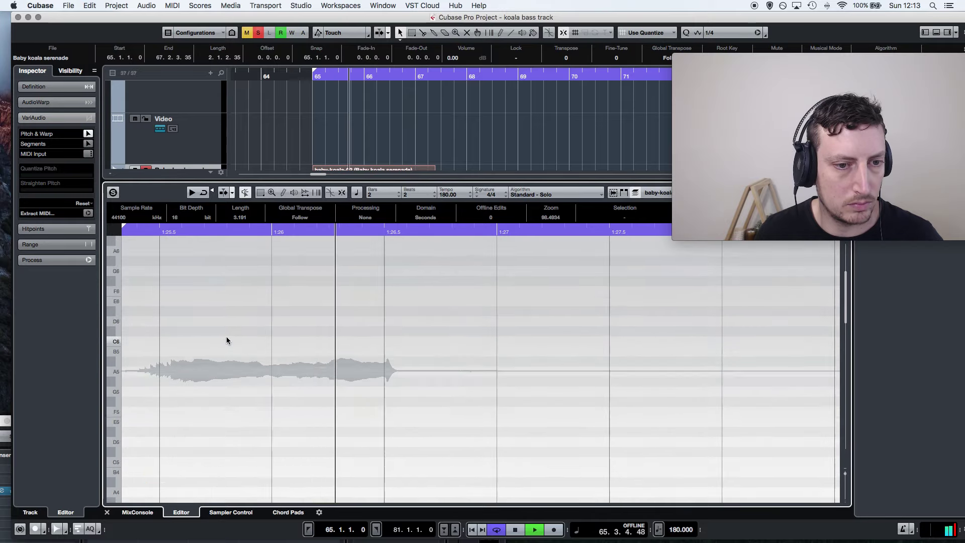
key("space")
key("space")
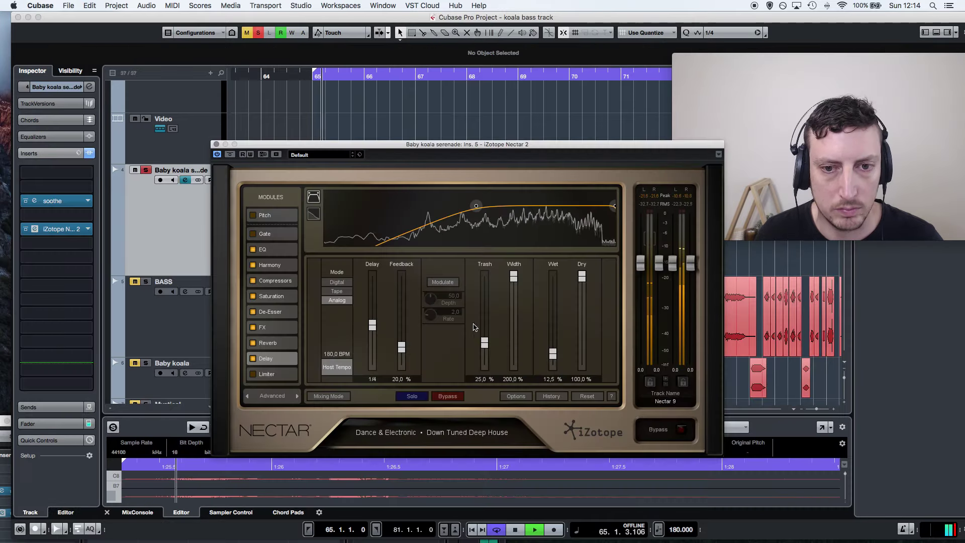
Move the iZotope Nectar 2 window aside and stop playback of the Baby koala serenade clip in VariAudio
left_click_drag(327, 144, 475, 189)
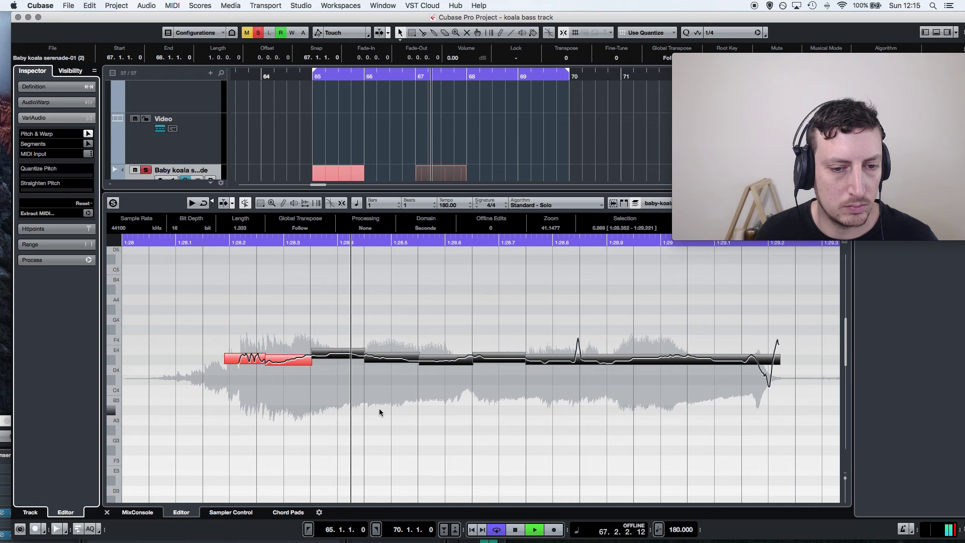
key("space")
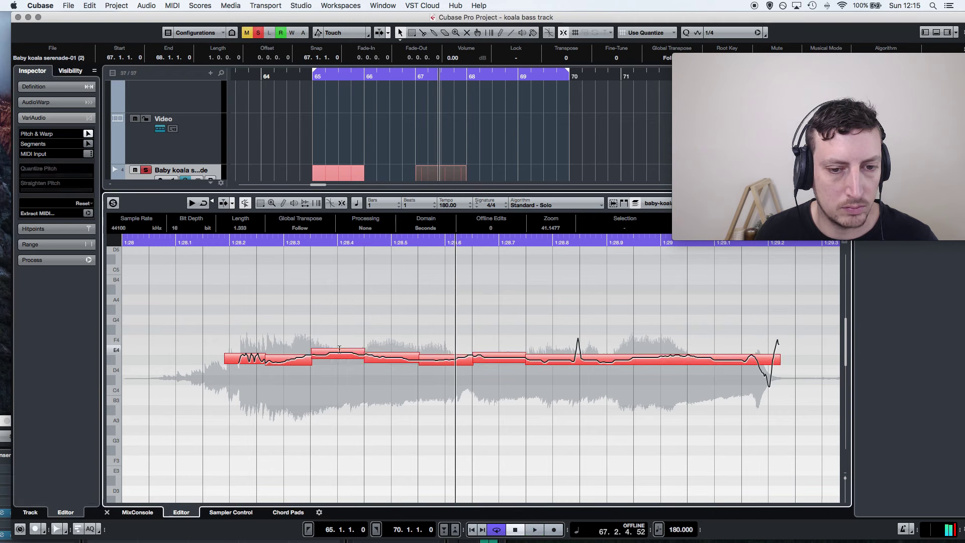